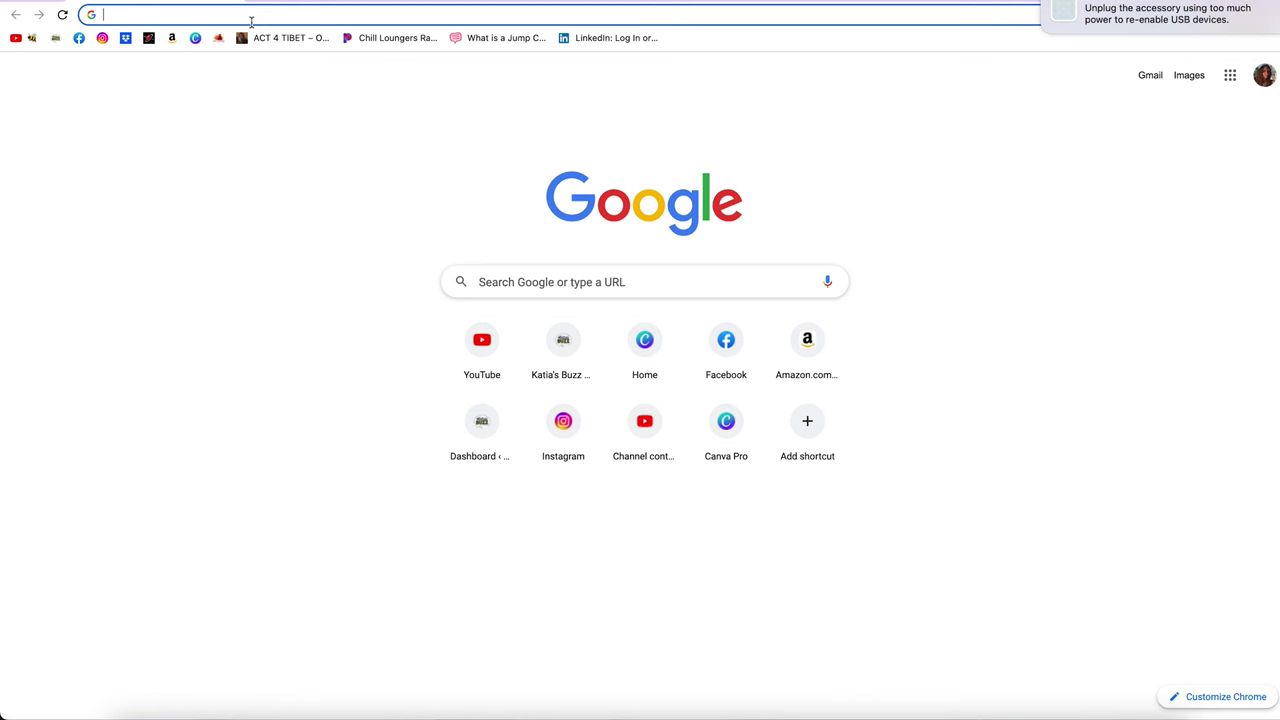
Search Google for 'photopia' and open the Photopia - Professional Video Slideshow Tools site
{"action": "type", "text": "photop"}
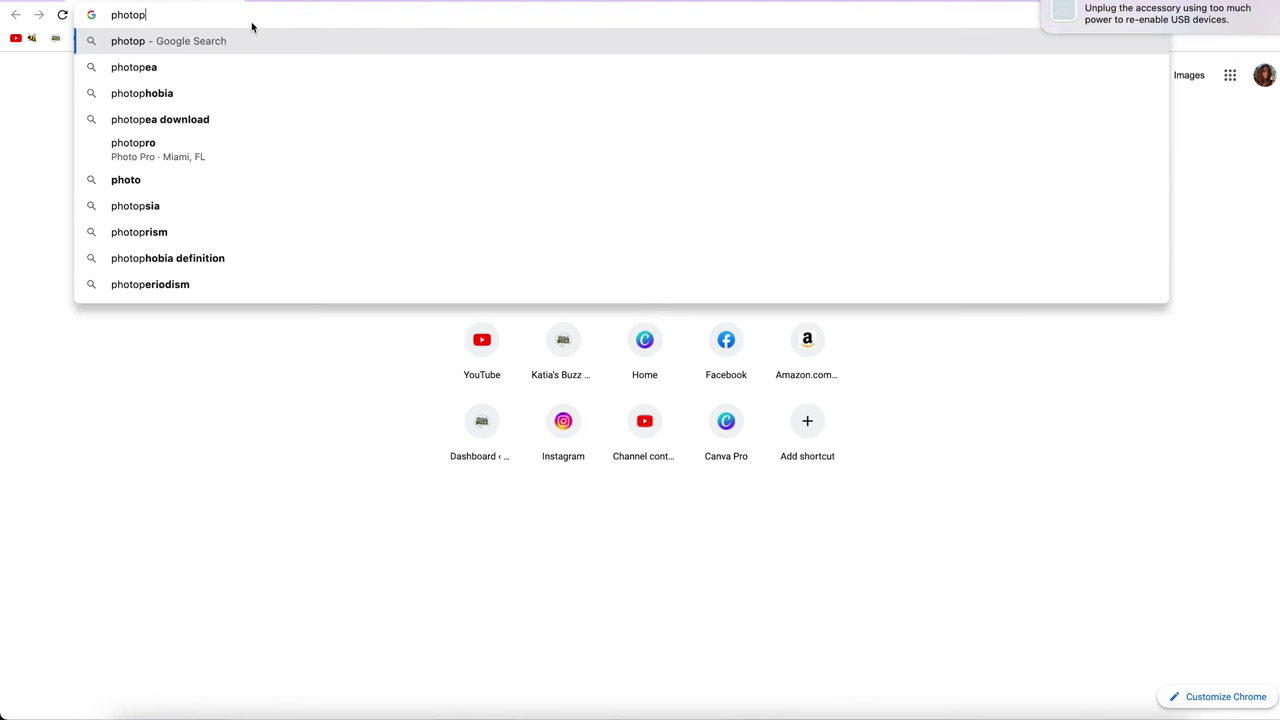
{"action": "type", "text": "ia"}
{"action": "key", "text": "Return"}
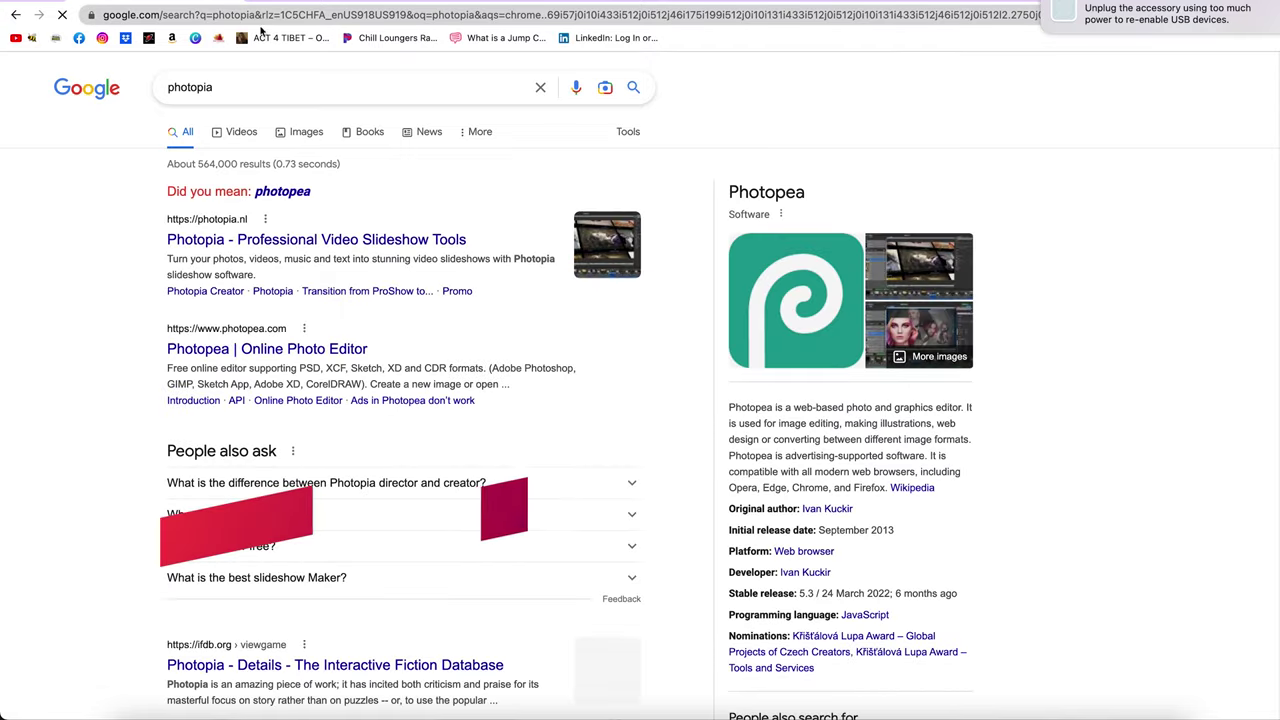
{"action": "left_click", "coordinate": [215, 244]}
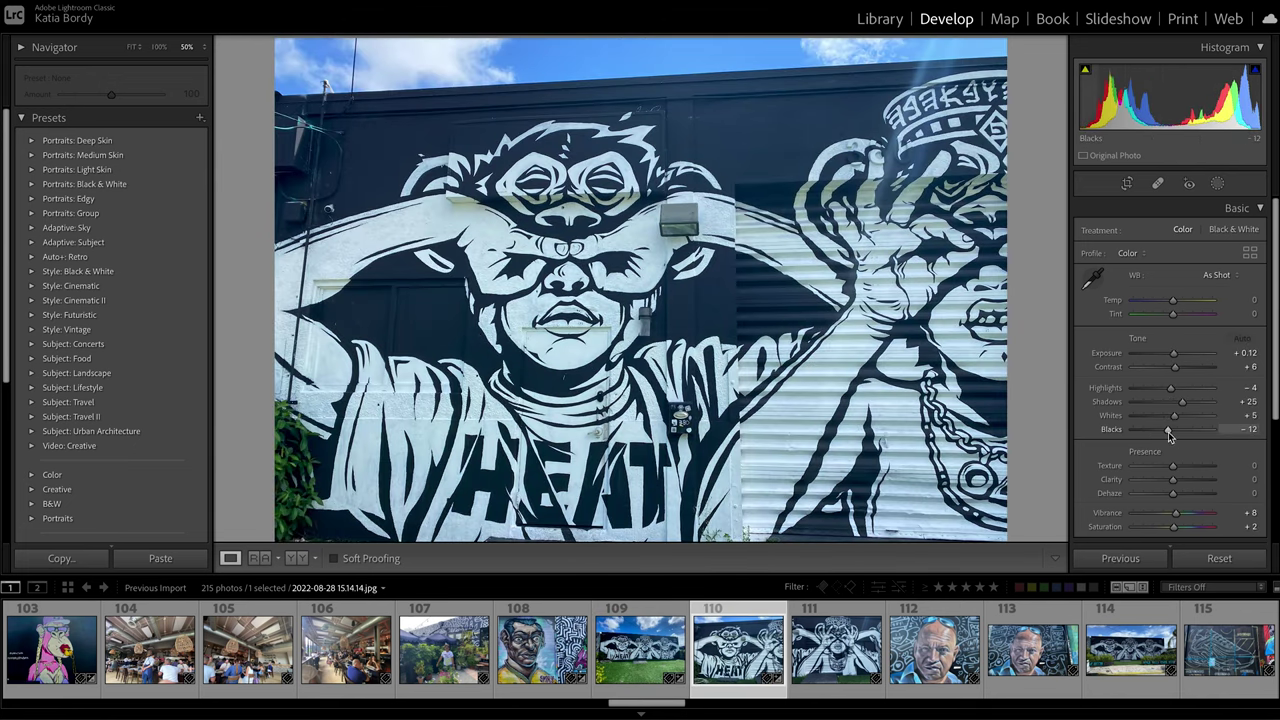
Step through the filmstrip and apply Auto tone to mural photos 113, 114 and 115
{"action": "key", "text": "Right"}
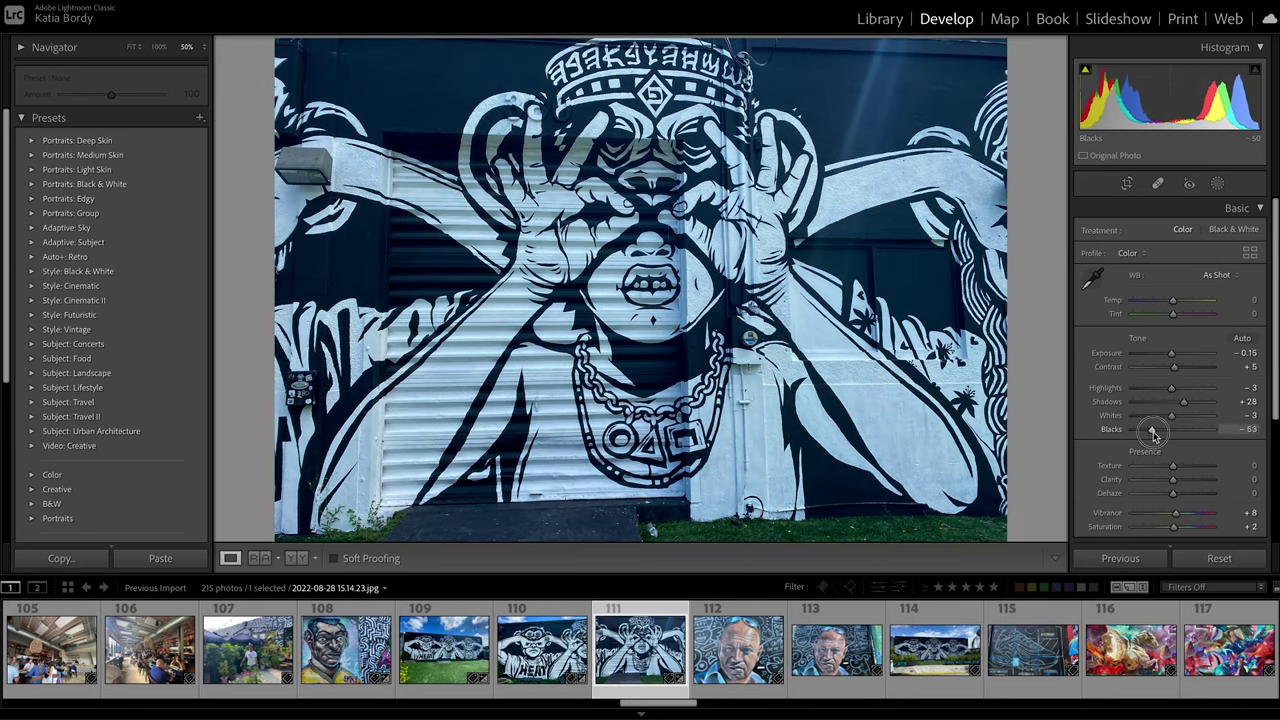
{"action": "key", "text": "Right"}
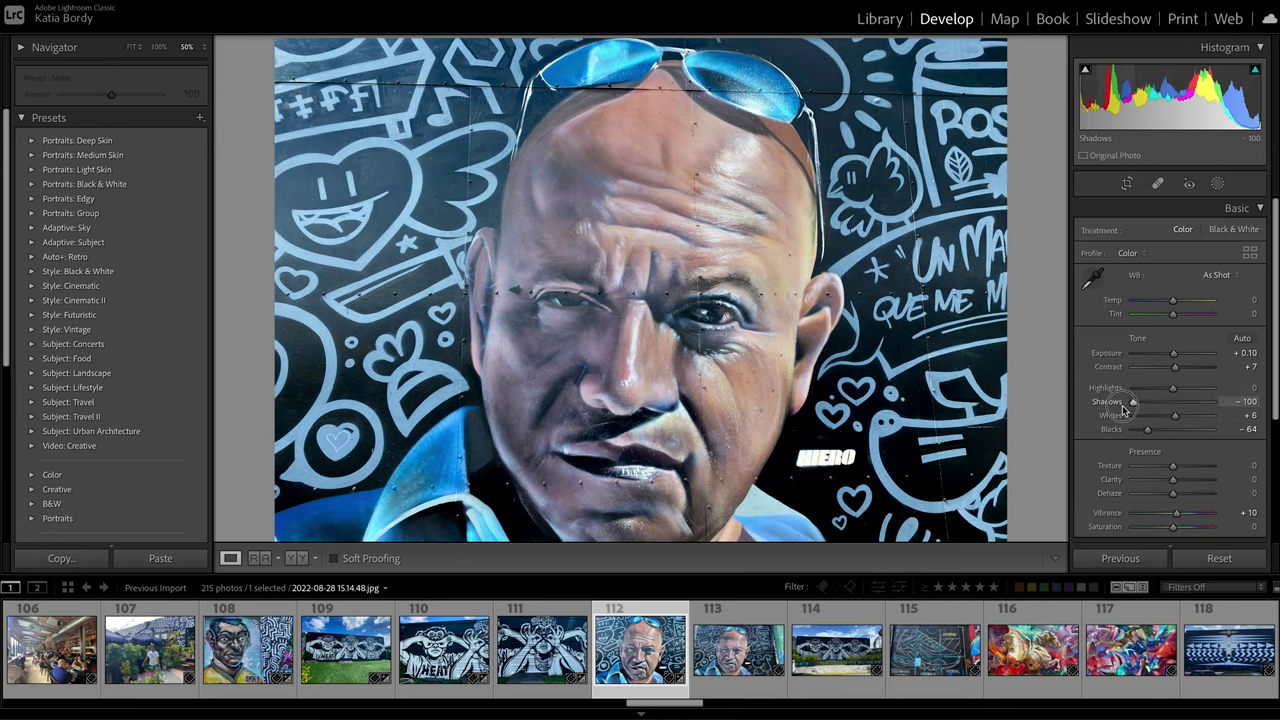
{"action": "key", "text": "Right"}
{"action": "left_click", "coordinate": [1240, 339]}
{"action": "key", "text": "Right"}
{"action": "left_click", "coordinate": [1240, 339]}
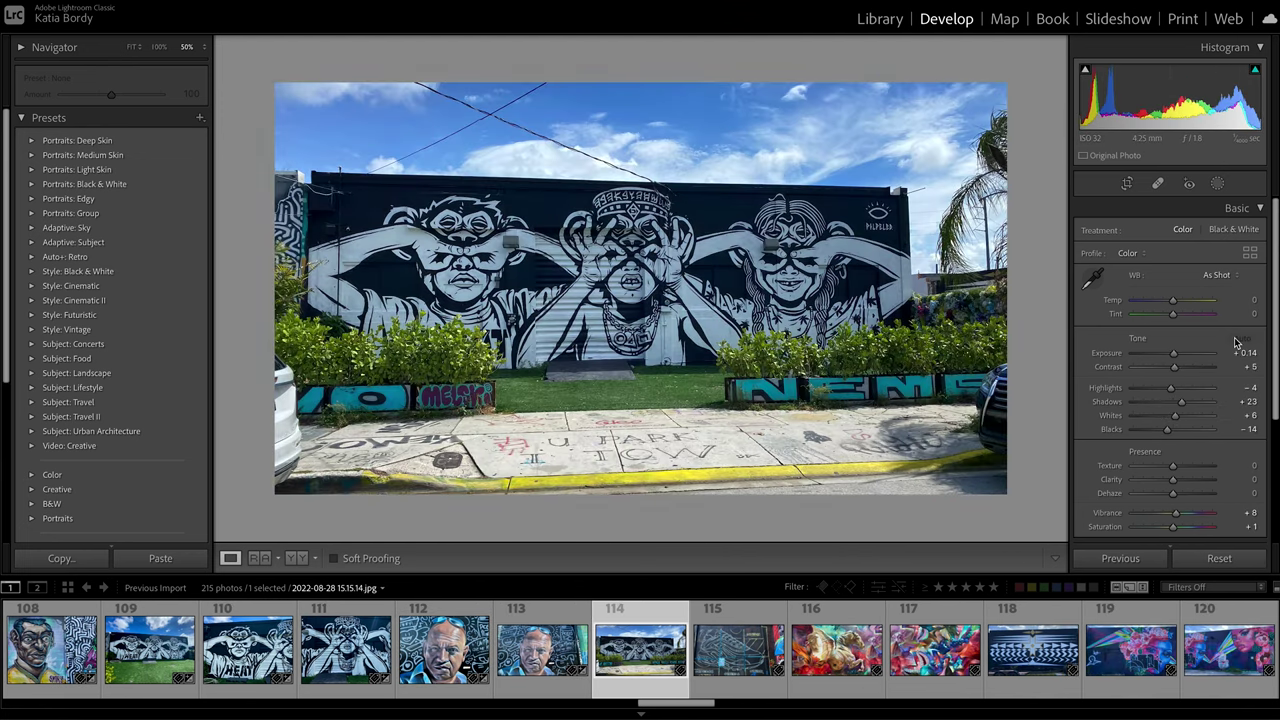
{"action": "key", "text": "Right"}
{"action": "left_click", "coordinate": [1240, 339]}
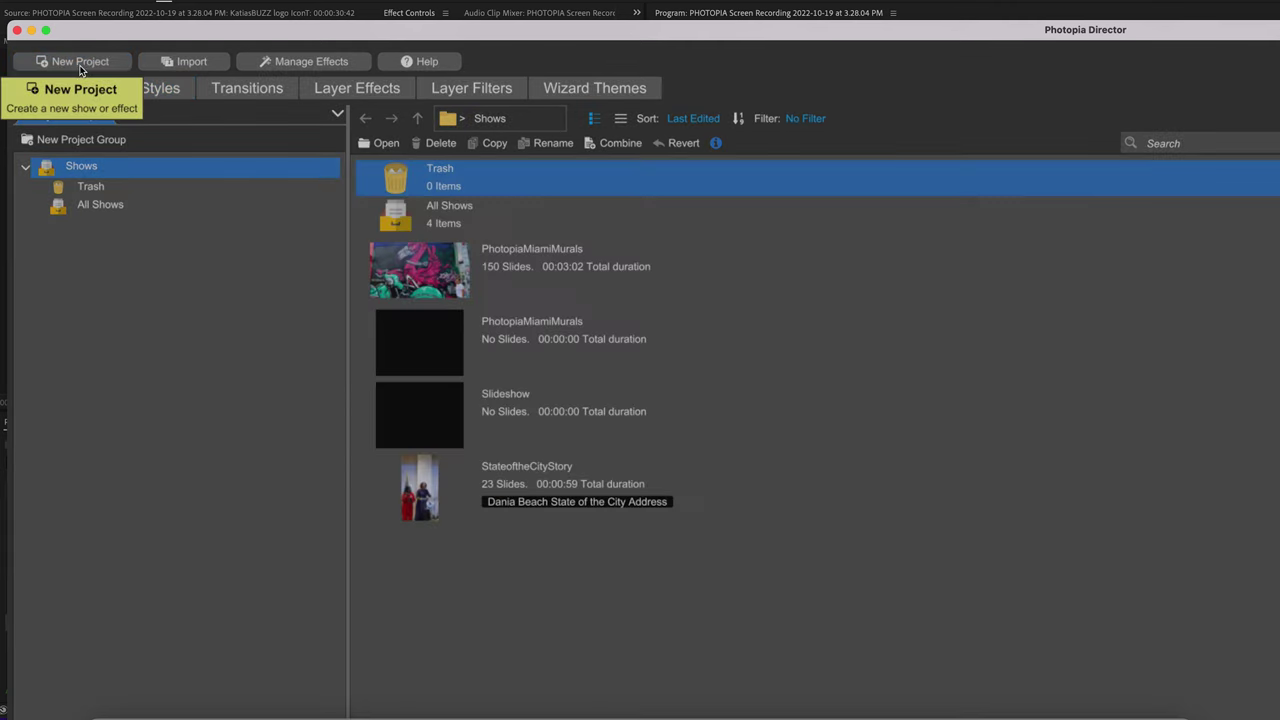
Start a new show titled 'MiamiMuralsSlideshow 1' with a 16:9 aspect ratio
{"action": "left_click", "coordinate": [80, 61]}
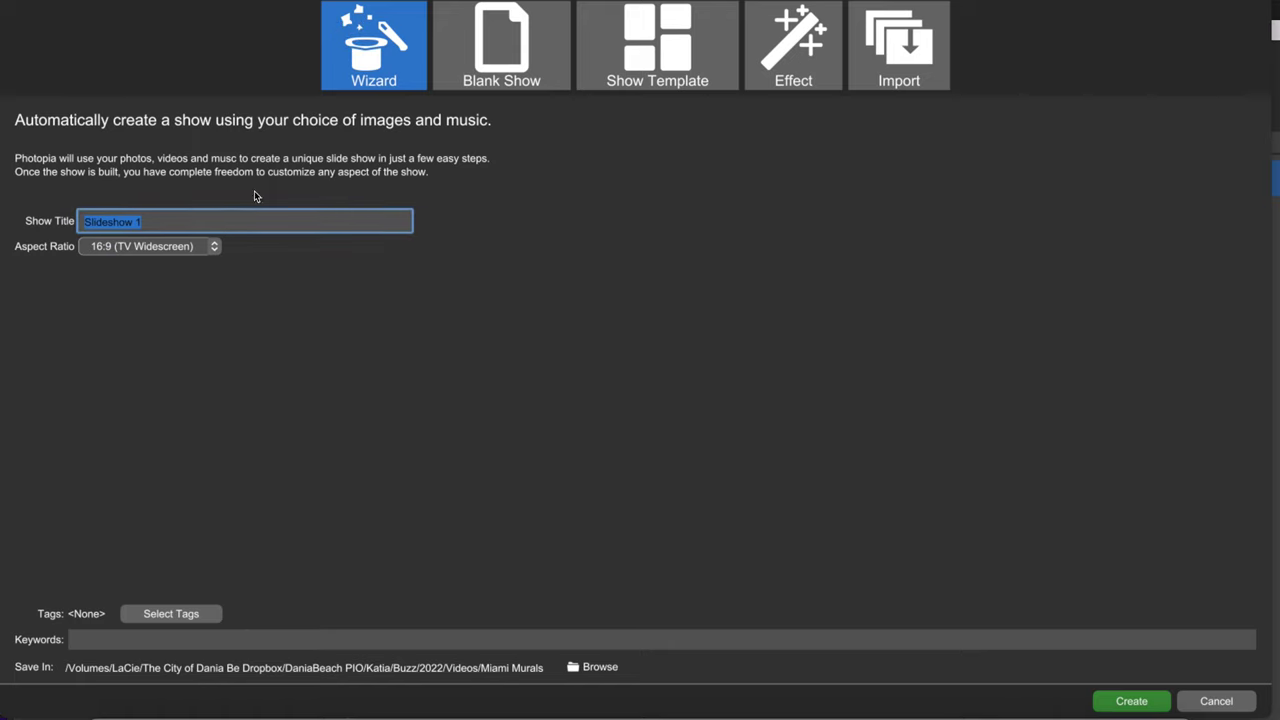
{"action": "key", "text": "Left"}
{"action": "type", "text": "MiamiMurals"}
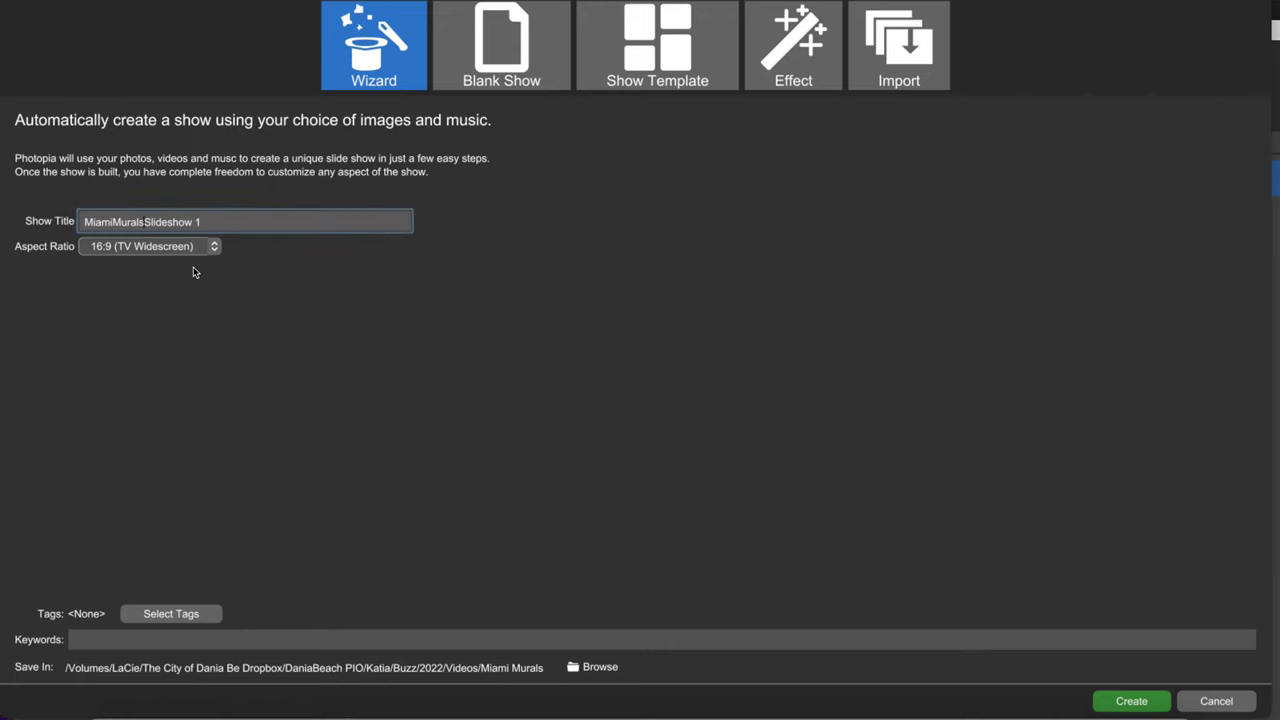
{"action": "left_click", "coordinate": [164, 249]}
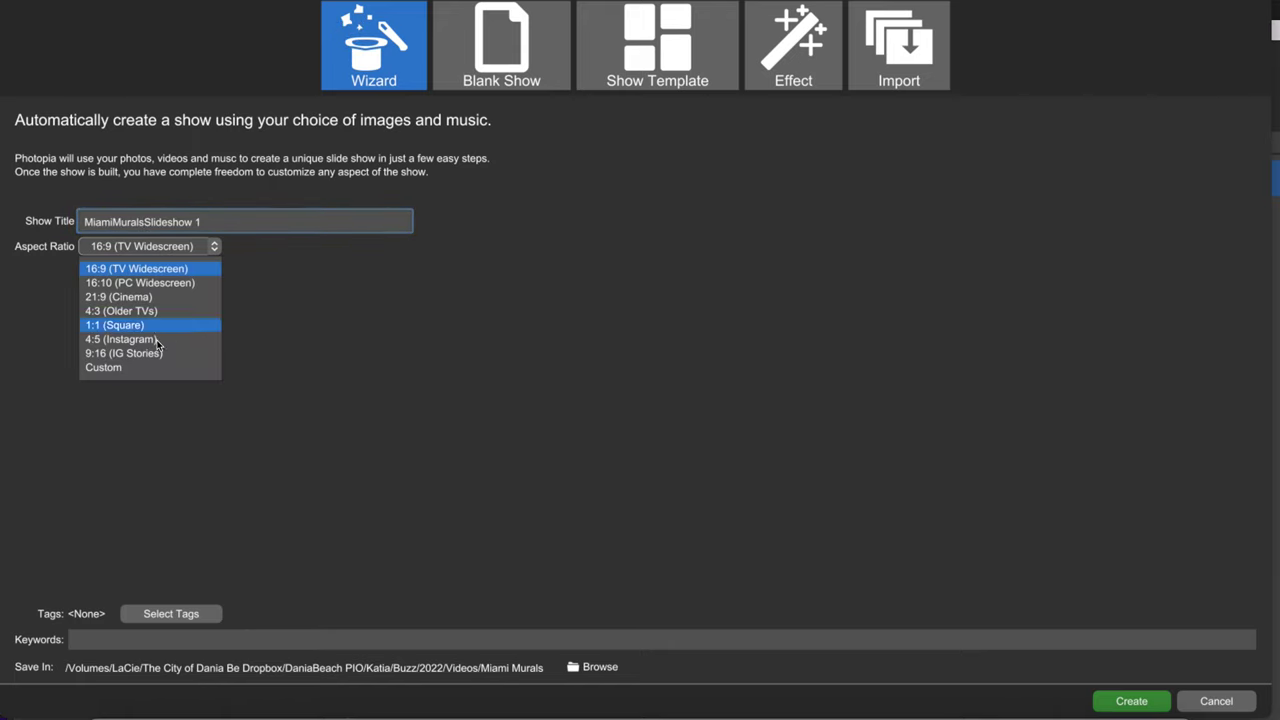
{"action": "left_click", "coordinate": [193, 436]}
Tag the show Important and create it to launch the wizard
{"action": "left_click", "coordinate": [171, 613]}
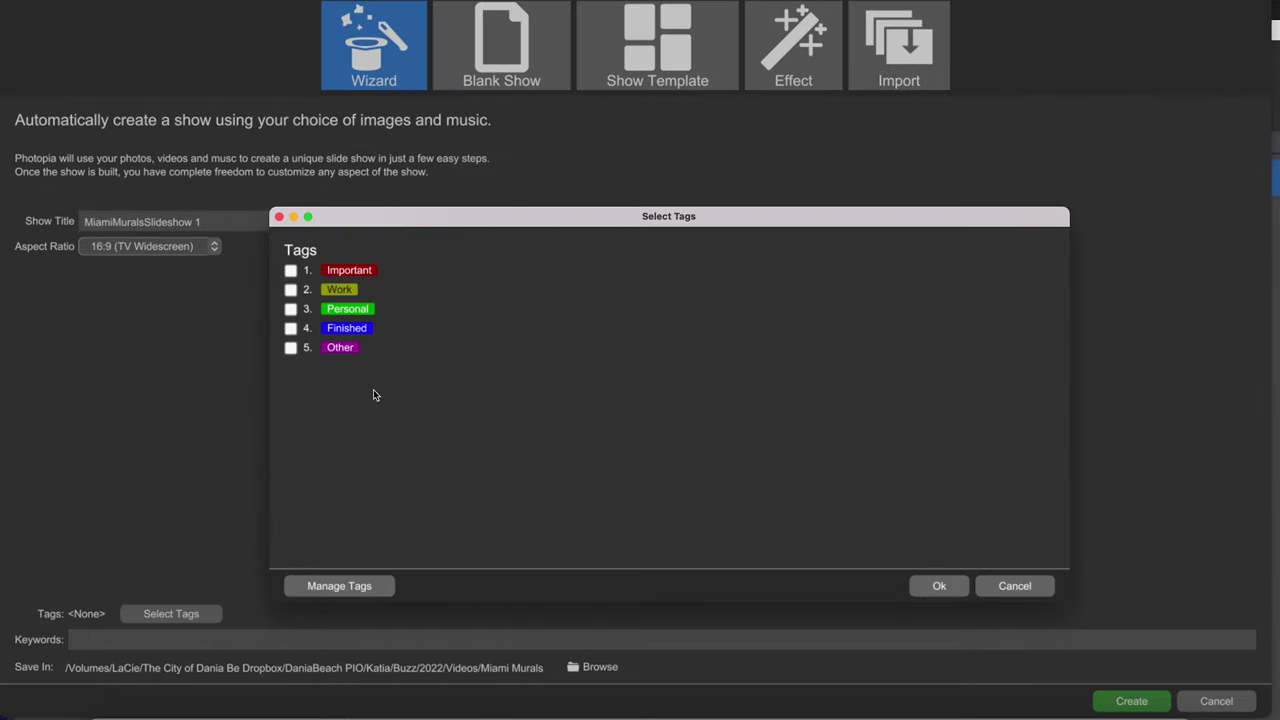
{"action": "left_click", "coordinate": [291, 270]}
{"action": "left_click", "coordinate": [939, 586]}
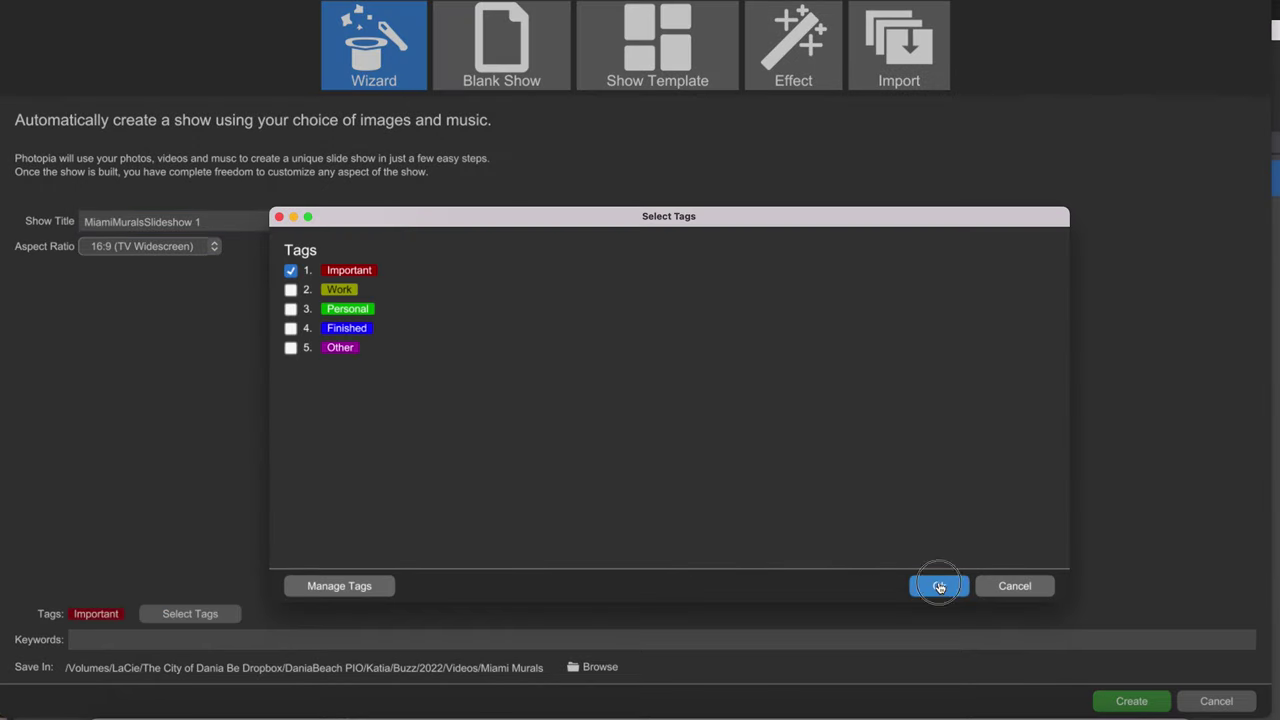
{"action": "left_click", "coordinate": [112, 640]}
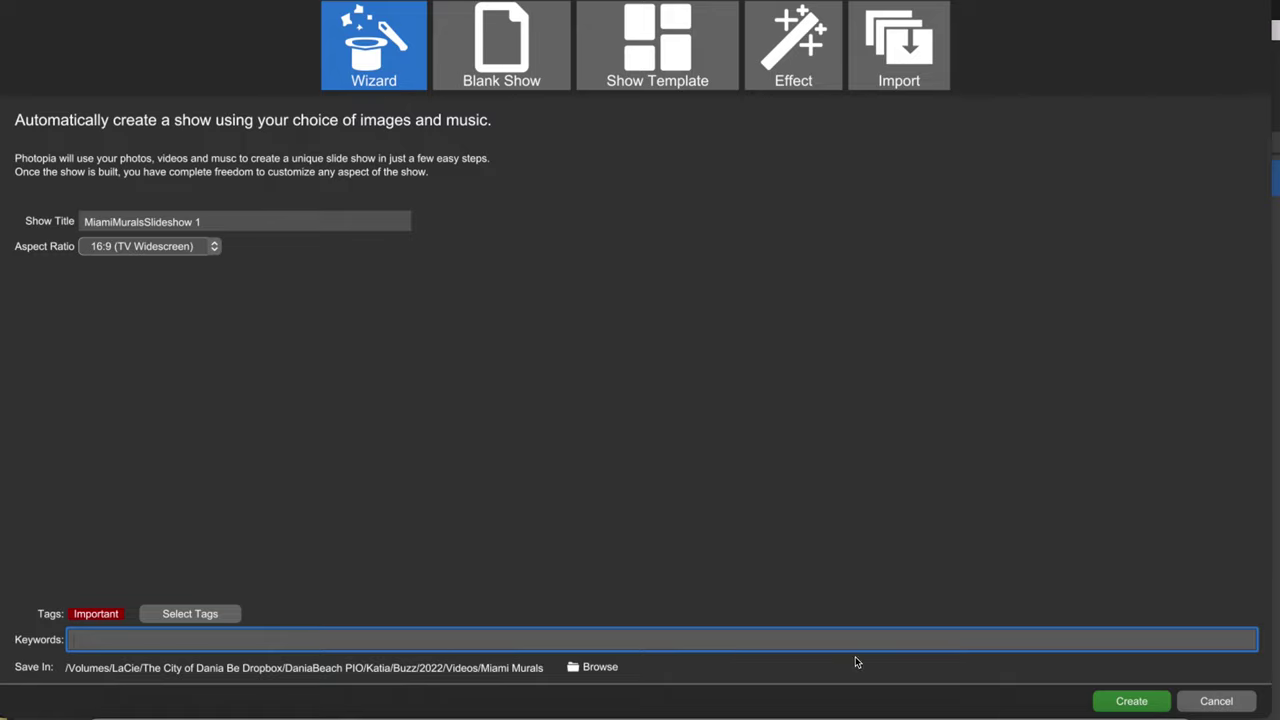
{"action": "left_click", "coordinate": [1131, 701]}
{"action": "left_click", "coordinate": [1108, 58]}
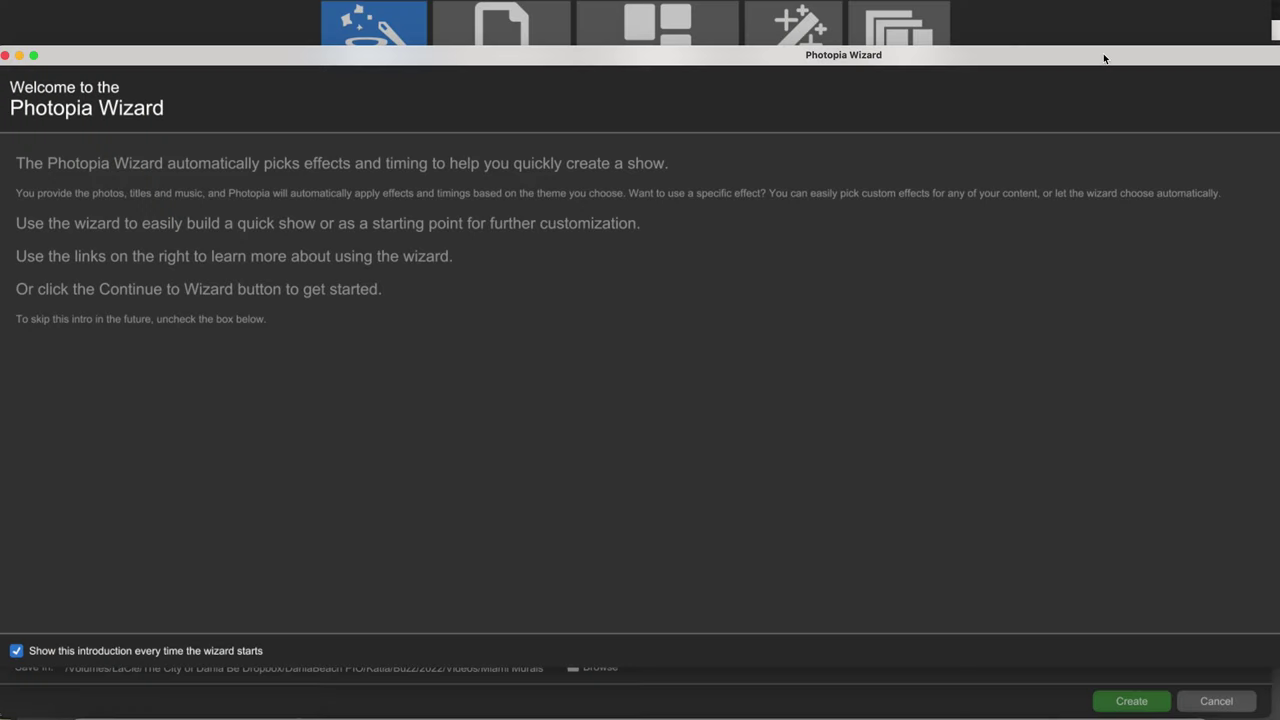
Choose All Effects from All Themes as the show's wizard theme
{"action": "left_click_drag", "start_coordinate": [1108, 61], "coordinate": [680, 86]}
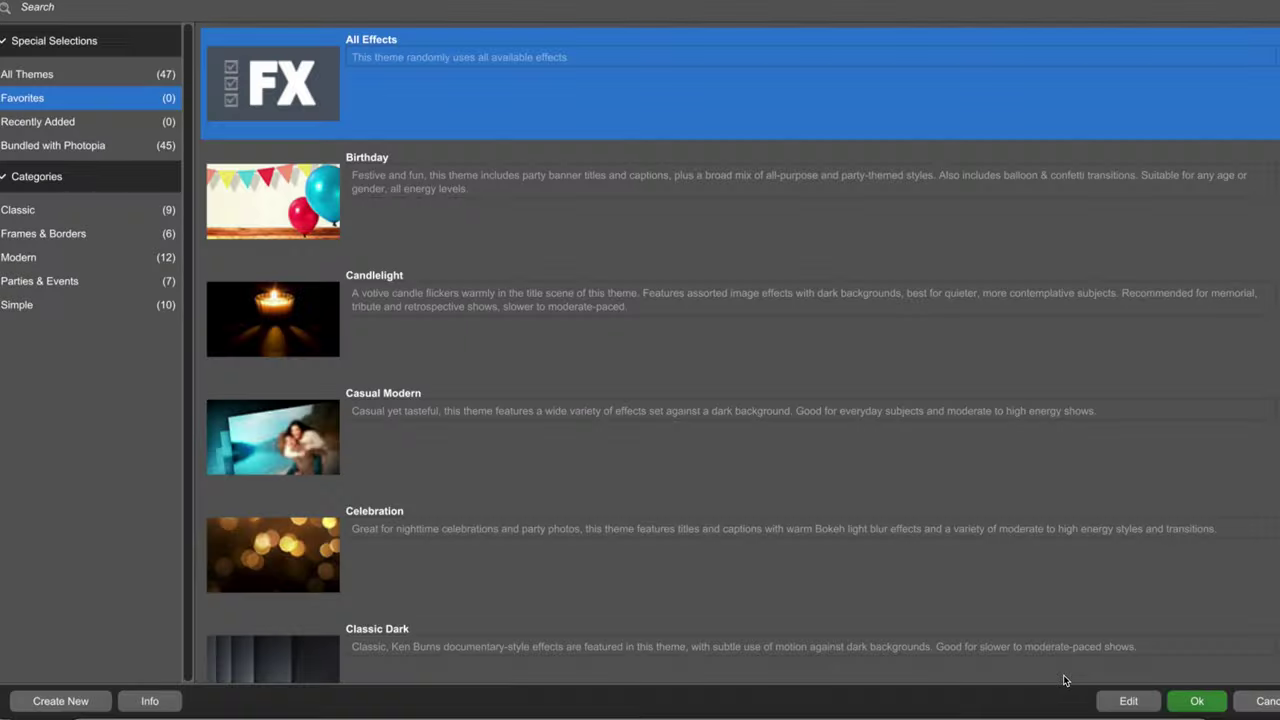
{"action": "left_click", "coordinate": [70, 78]}
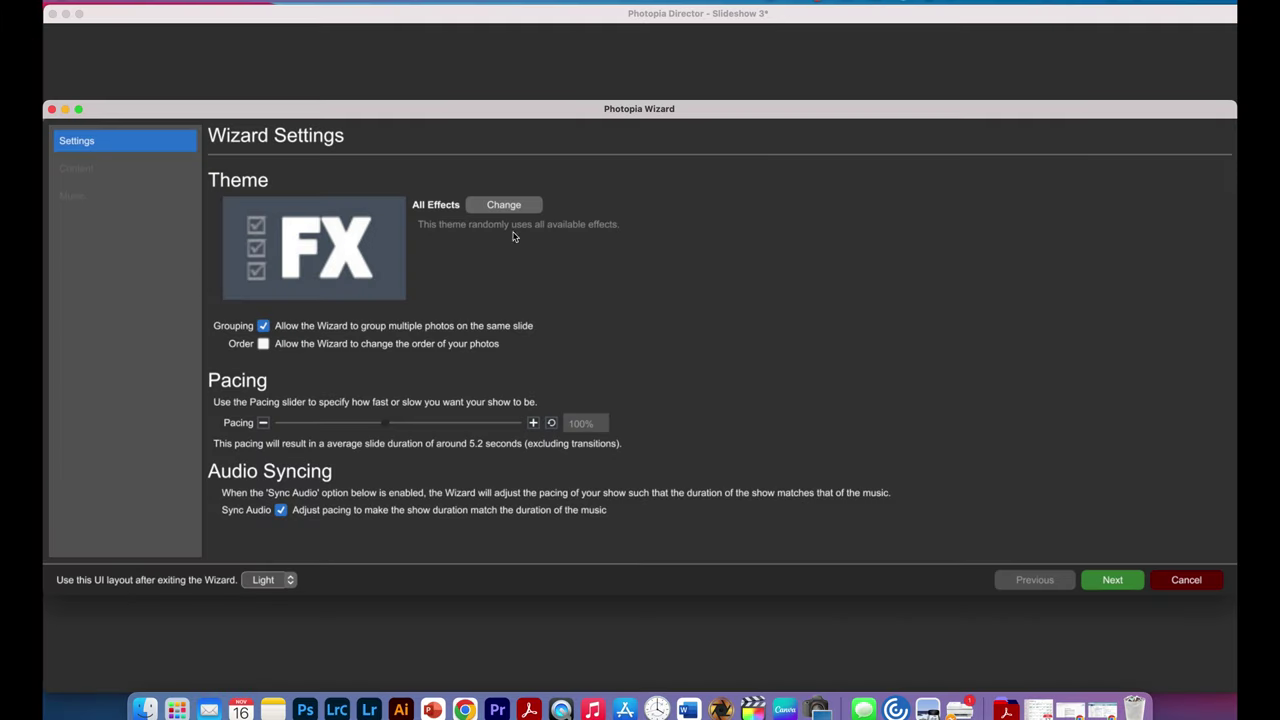
{"action": "left_click", "coordinate": [503, 211]}
Allow photo reordering, set pacing to 200%, choose Advanced layout, and go to content selection
{"action": "left_click", "coordinate": [262, 346]}
{"action": "left_click_drag", "start_coordinate": [388, 428], "coordinate": [535, 425]}
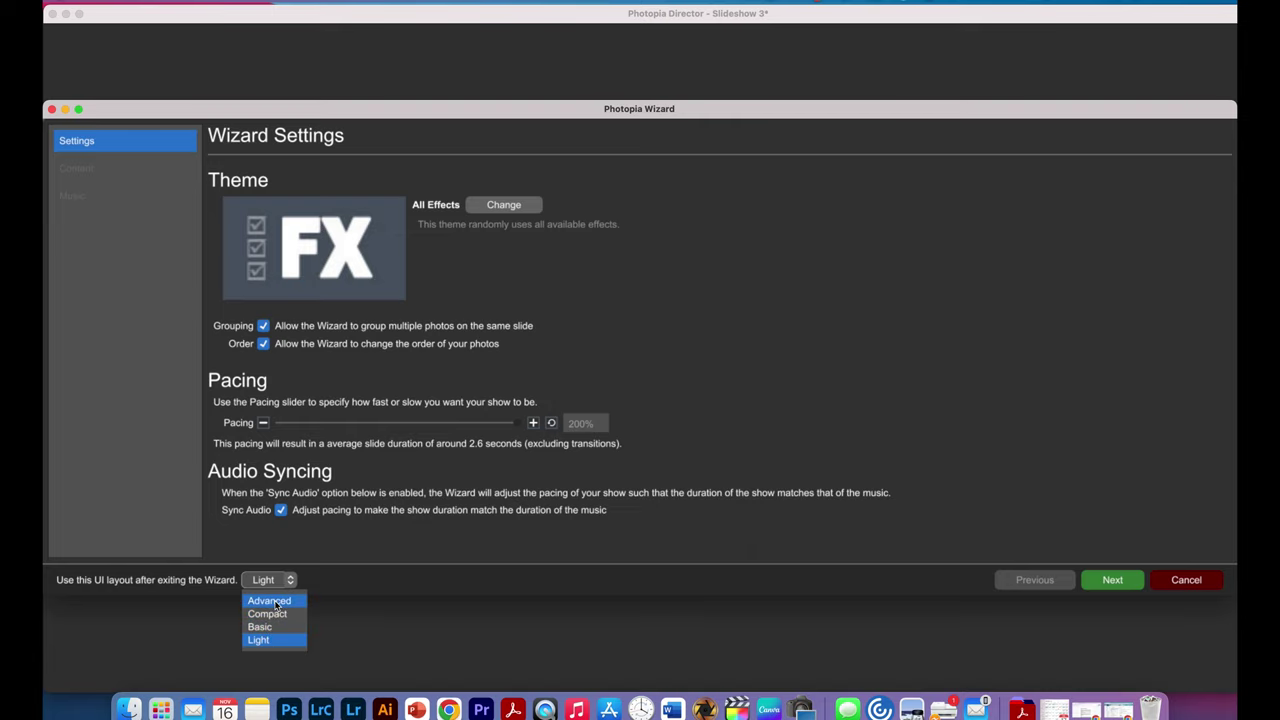
{"action": "left_click", "coordinate": [274, 601]}
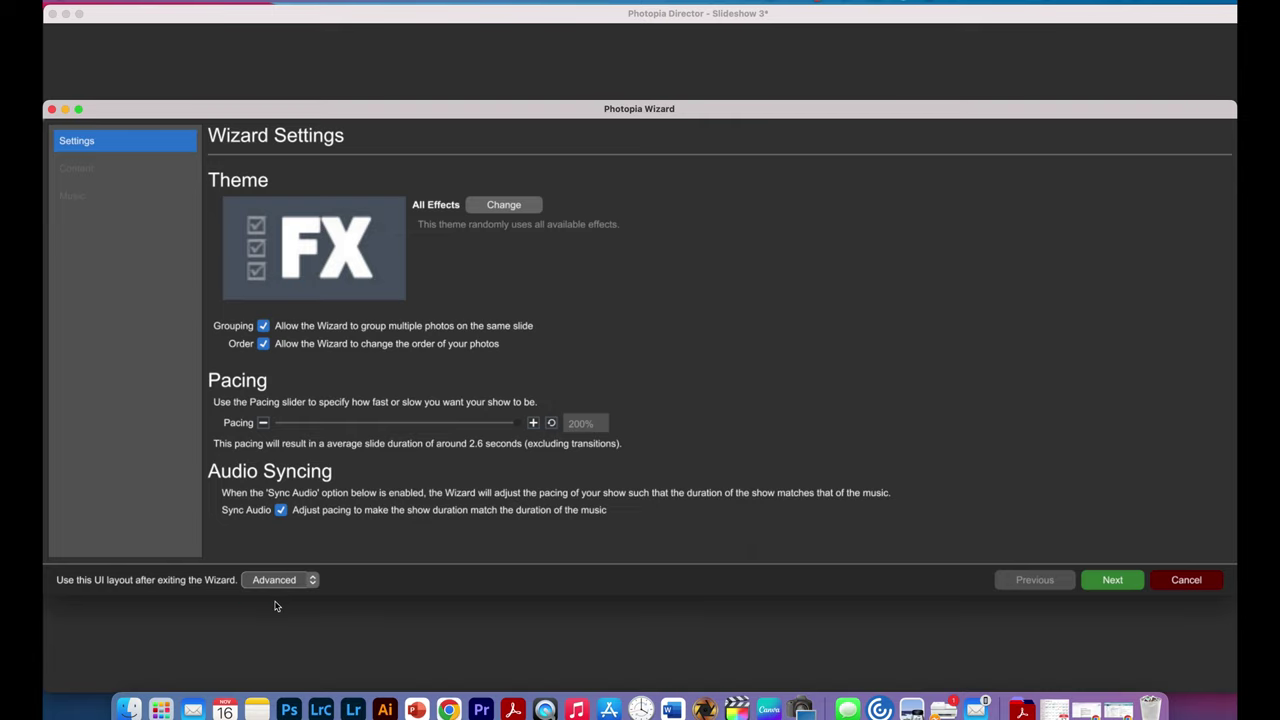
{"action": "left_click", "coordinate": [1113, 582]}
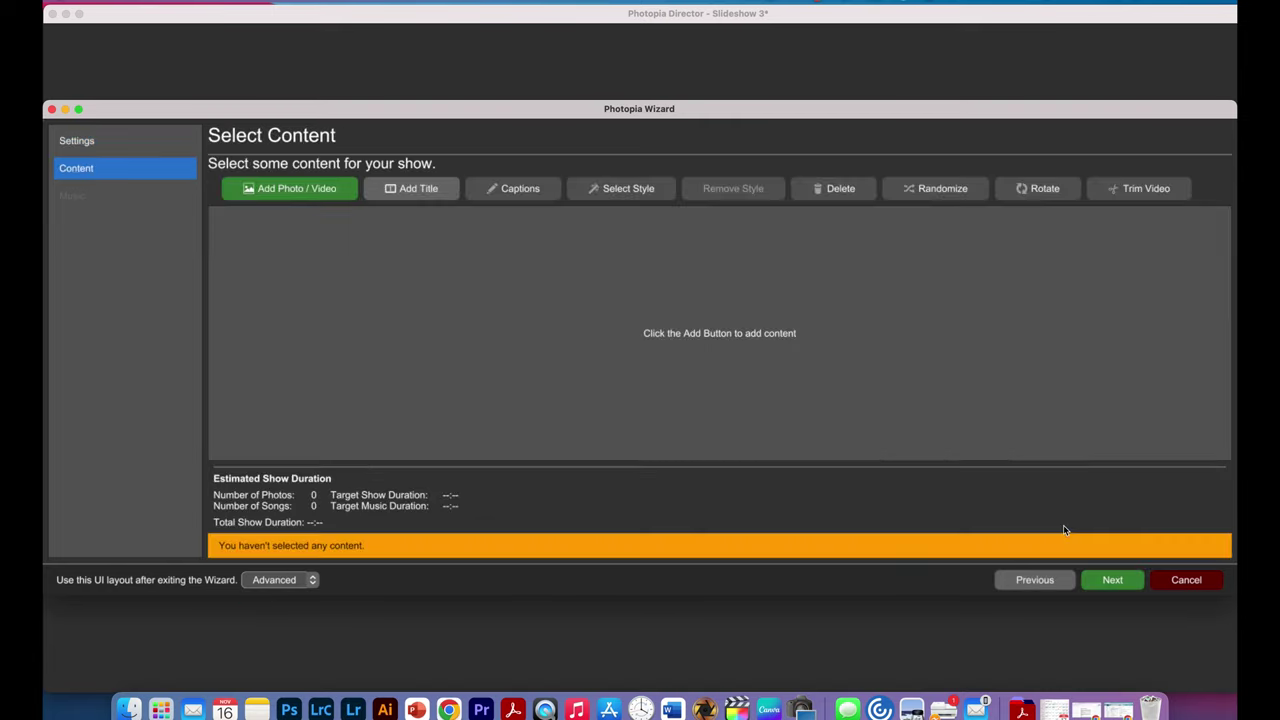
Add all 42 mural images from the Aug 28 folder to the show
{"action": "left_click", "coordinate": [287, 197]}
{"action": "left_click", "coordinate": [1170, 548], "text": "shift"}
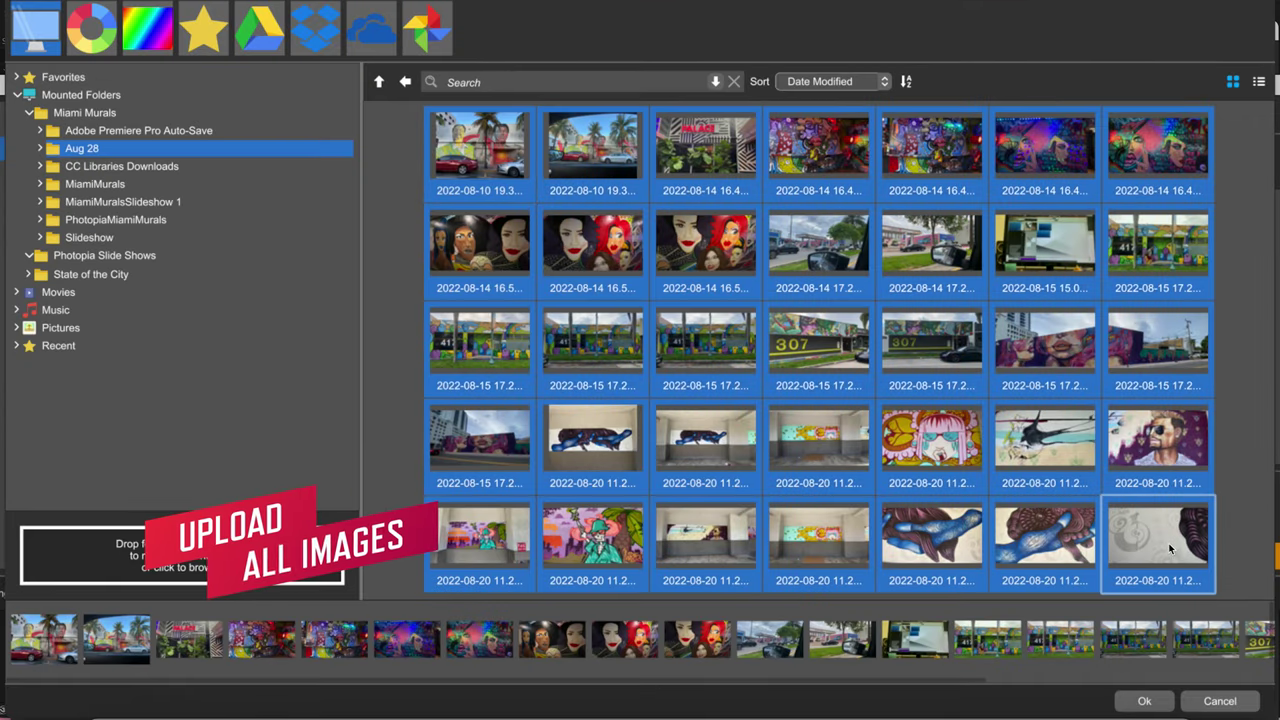
{"action": "left_click", "coordinate": [1150, 702]}
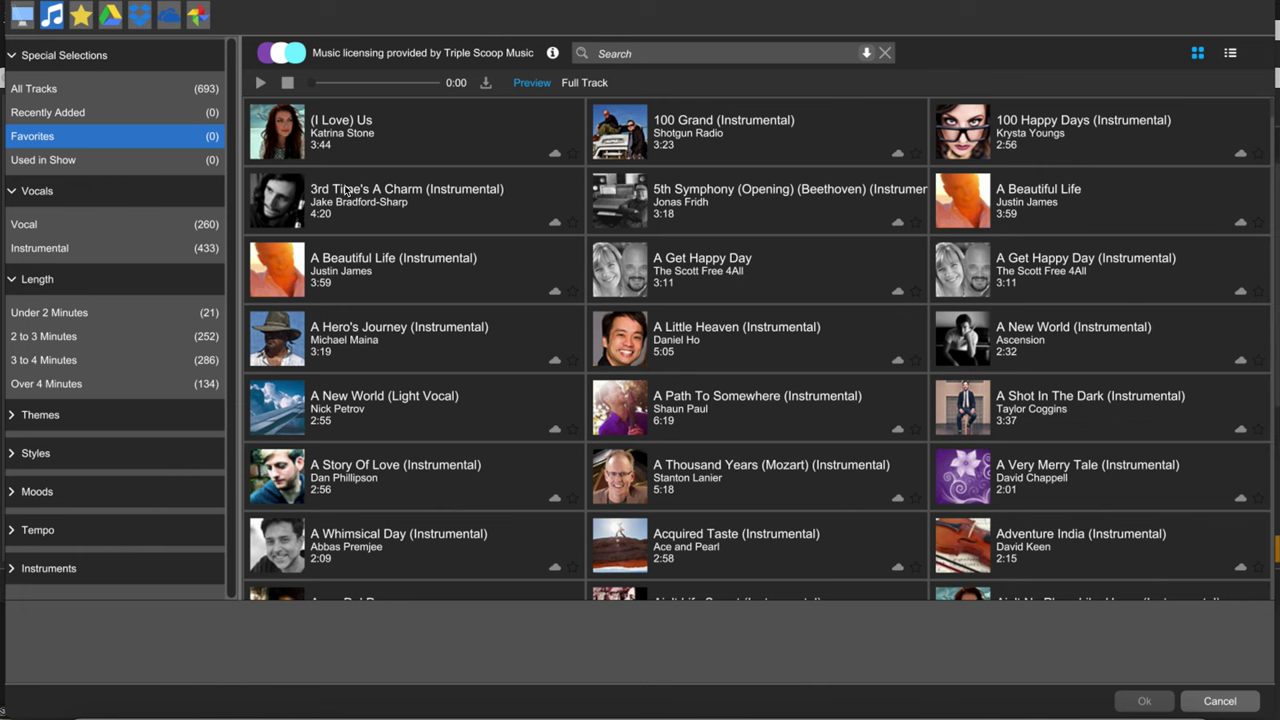
Audition several Triple Scoop tracks and add one as the show's soundtrack
{"action": "left_click", "coordinate": [300, 283]}
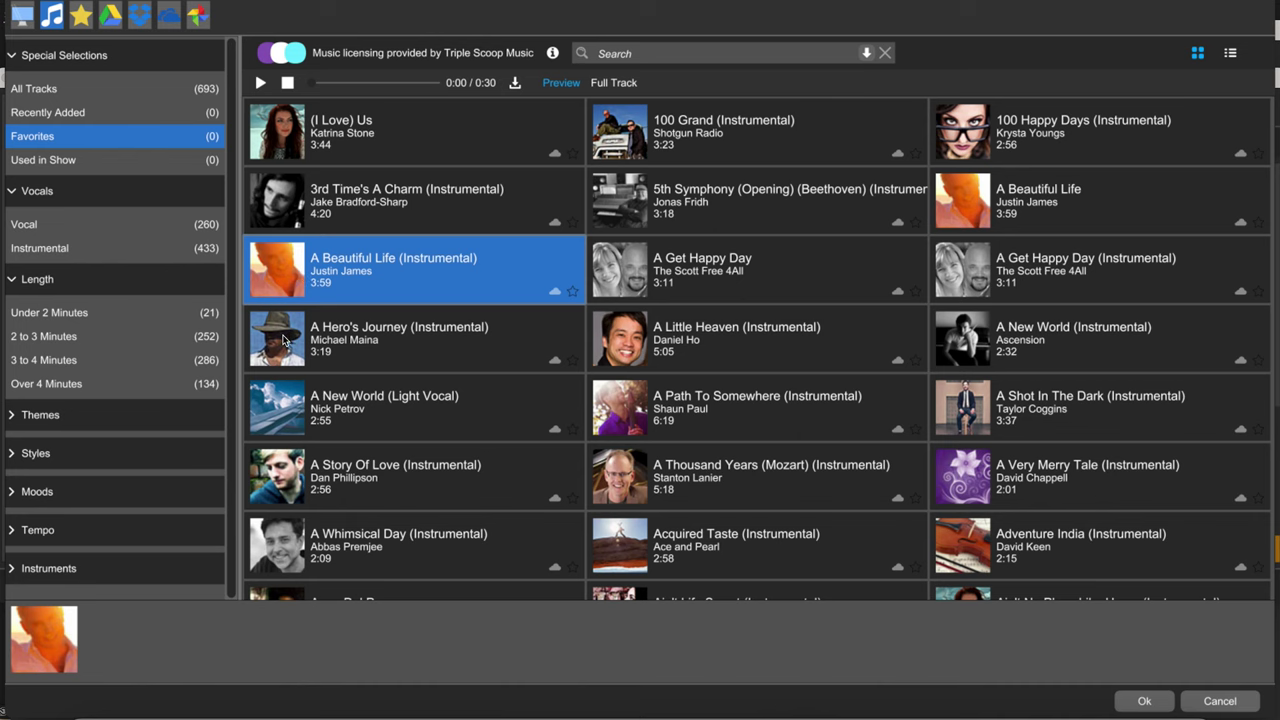
{"action": "left_click", "coordinate": [284, 340]}
{"action": "left_click", "coordinate": [283, 409]}
{"action": "double_click", "coordinate": [283, 409]}
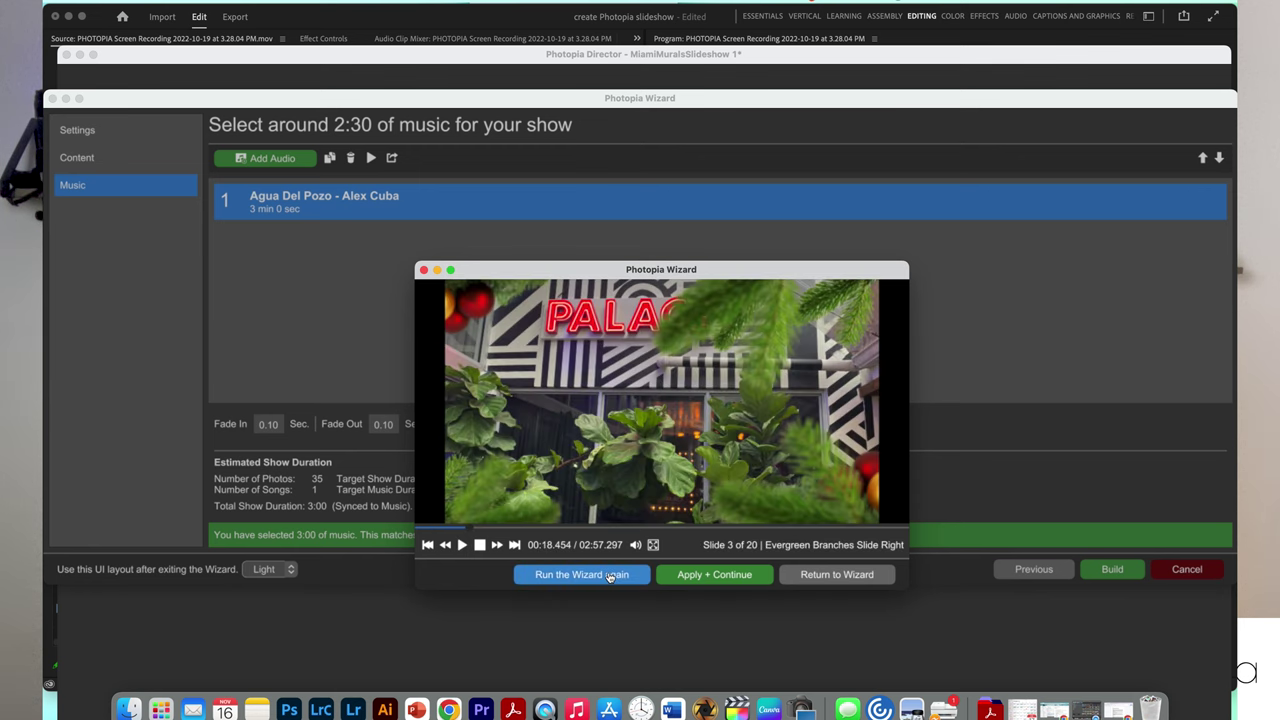
Pause the wizard preview and apply the built show into the slide editor
{"action": "left_click", "coordinate": [600, 574]}
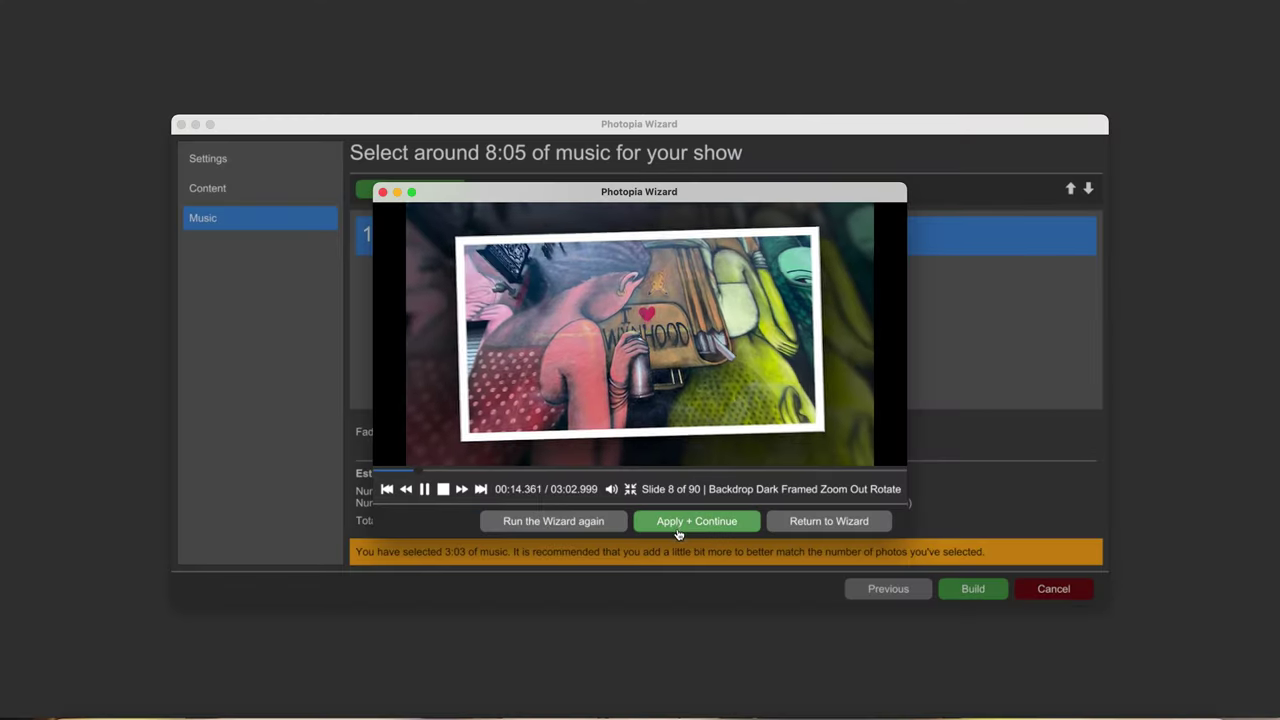
{"action": "left_click", "coordinate": [678, 521]}
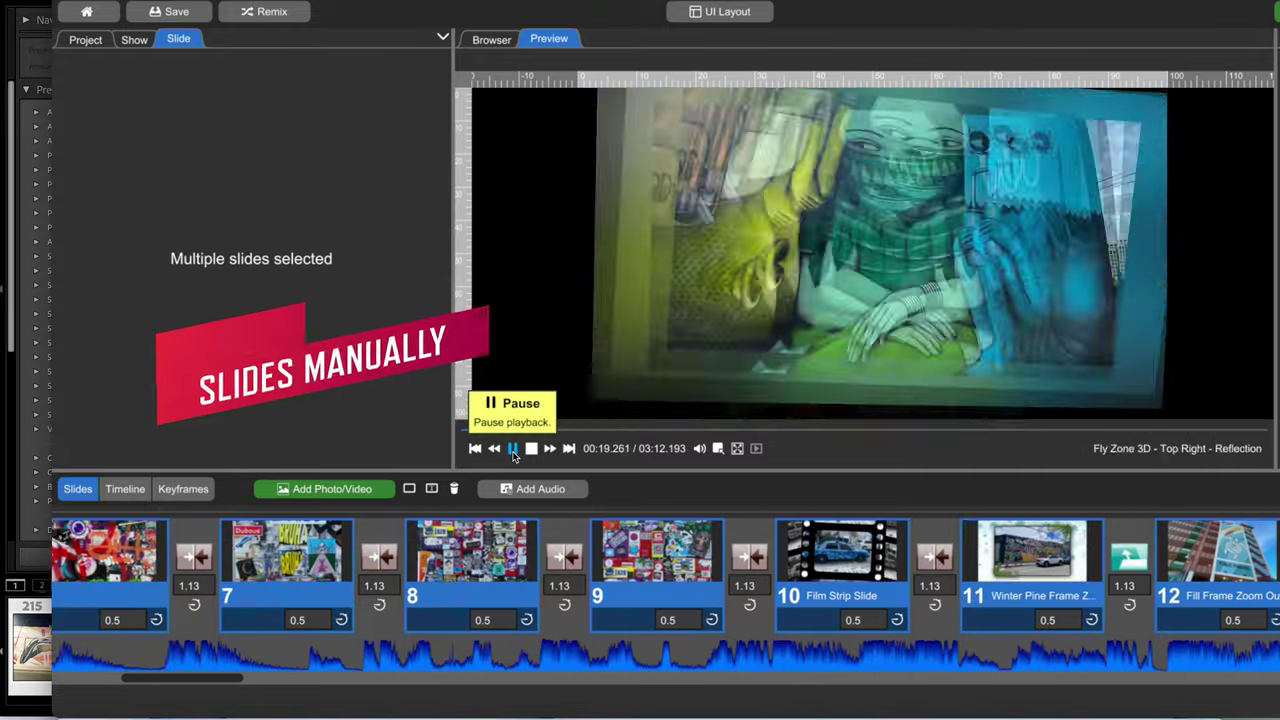
Stop playback and inspect slide styles, including slide 26's Holiday Cheer Ornament Red Trio
{"action": "left_click", "coordinate": [513, 450]}
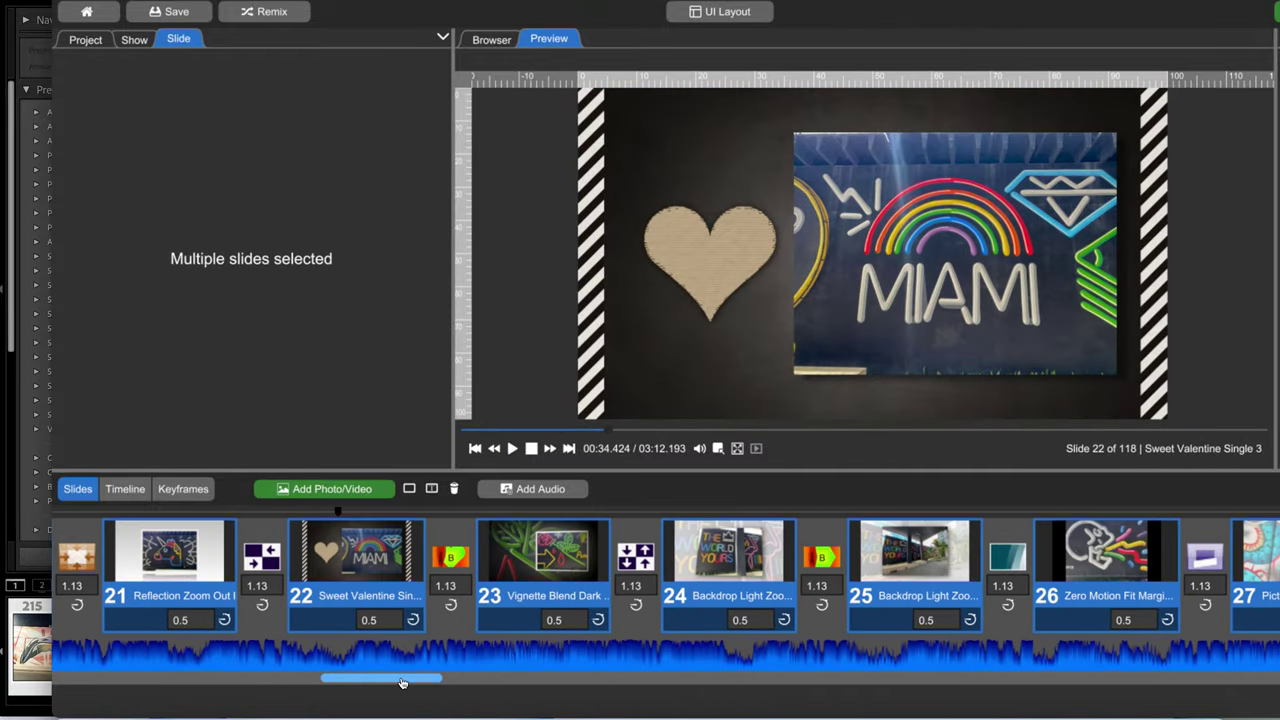
{"action": "right_click", "coordinate": [905, 570]}
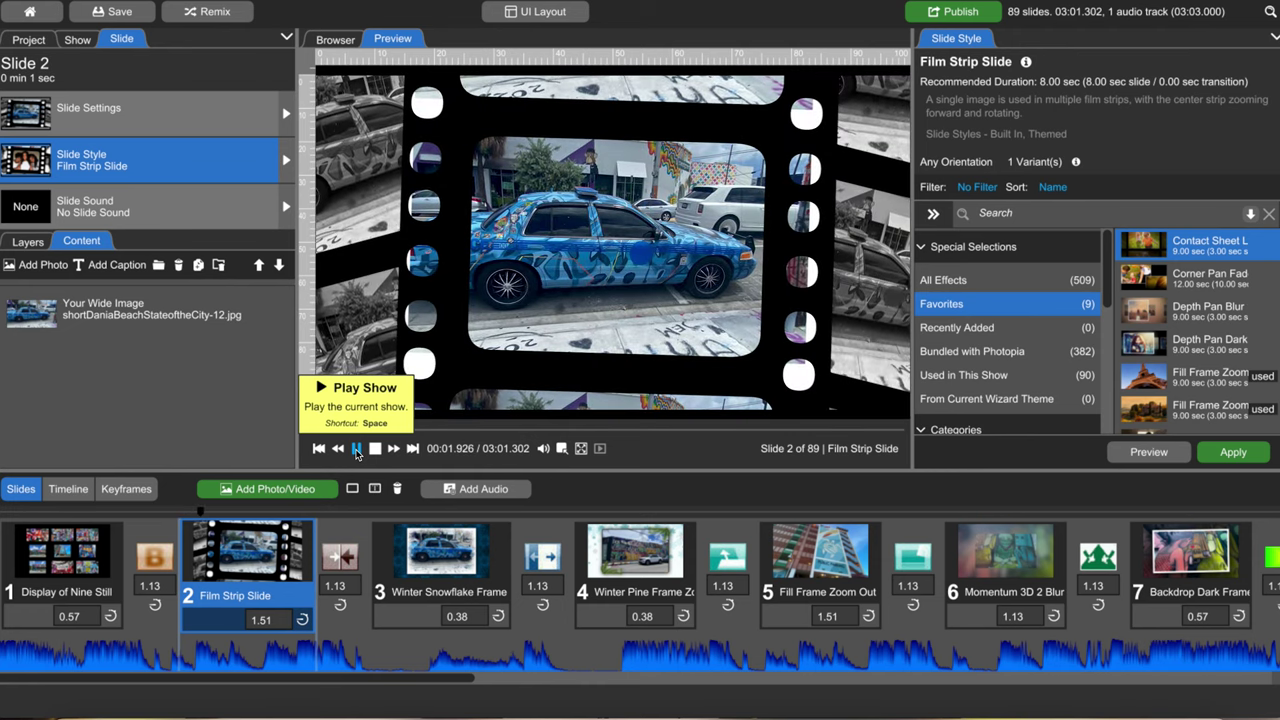
{"action": "left_click", "coordinate": [470, 580]}
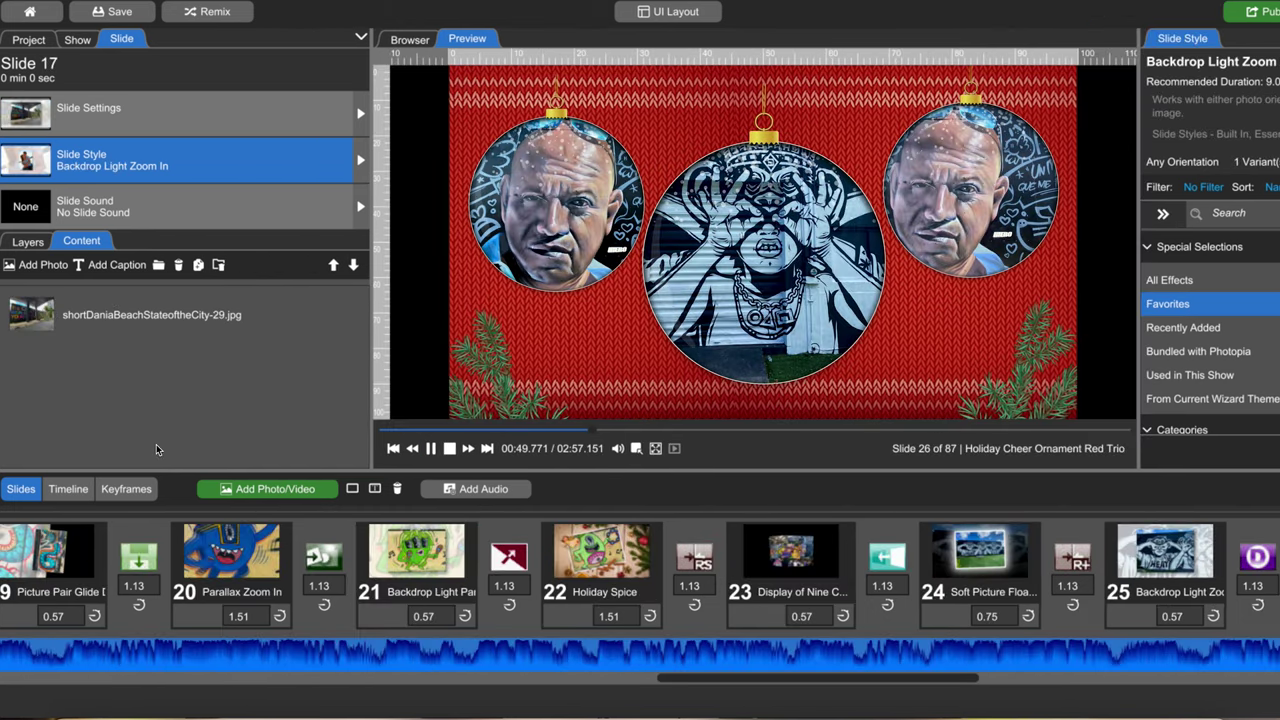
{"action": "key", "text": "space"}
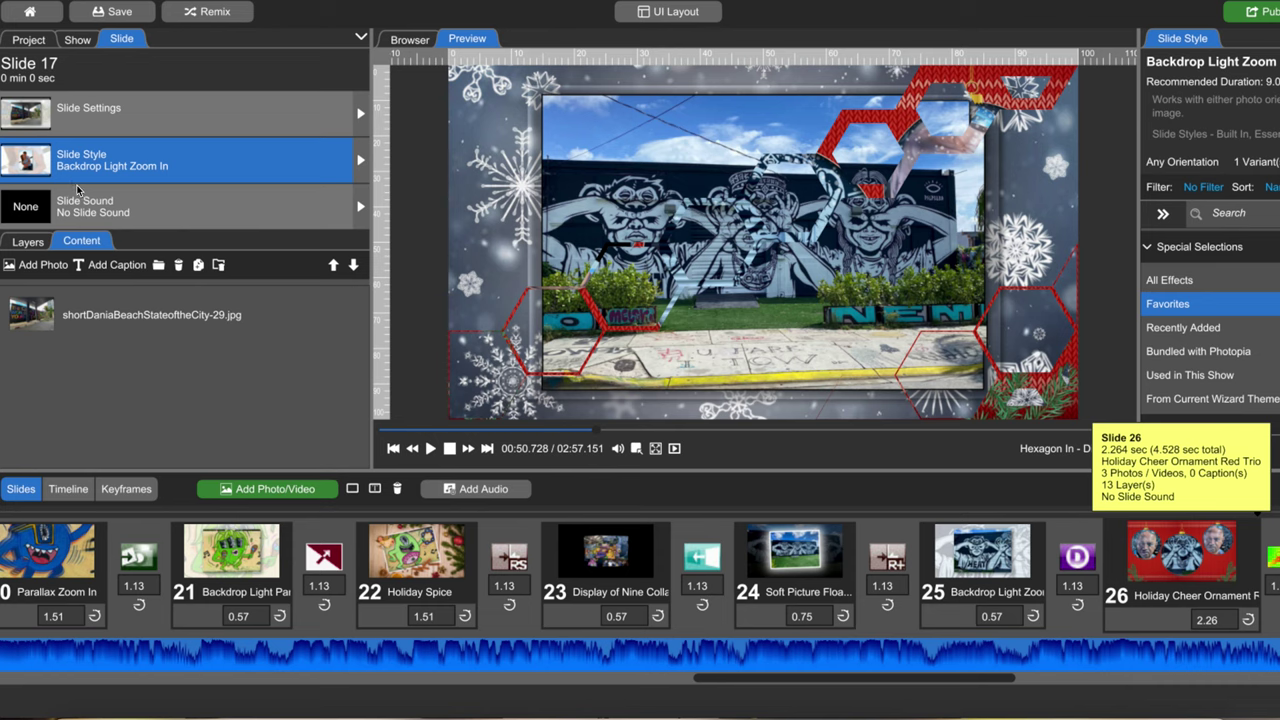
{"action": "left_click", "coordinate": [1180, 555]}
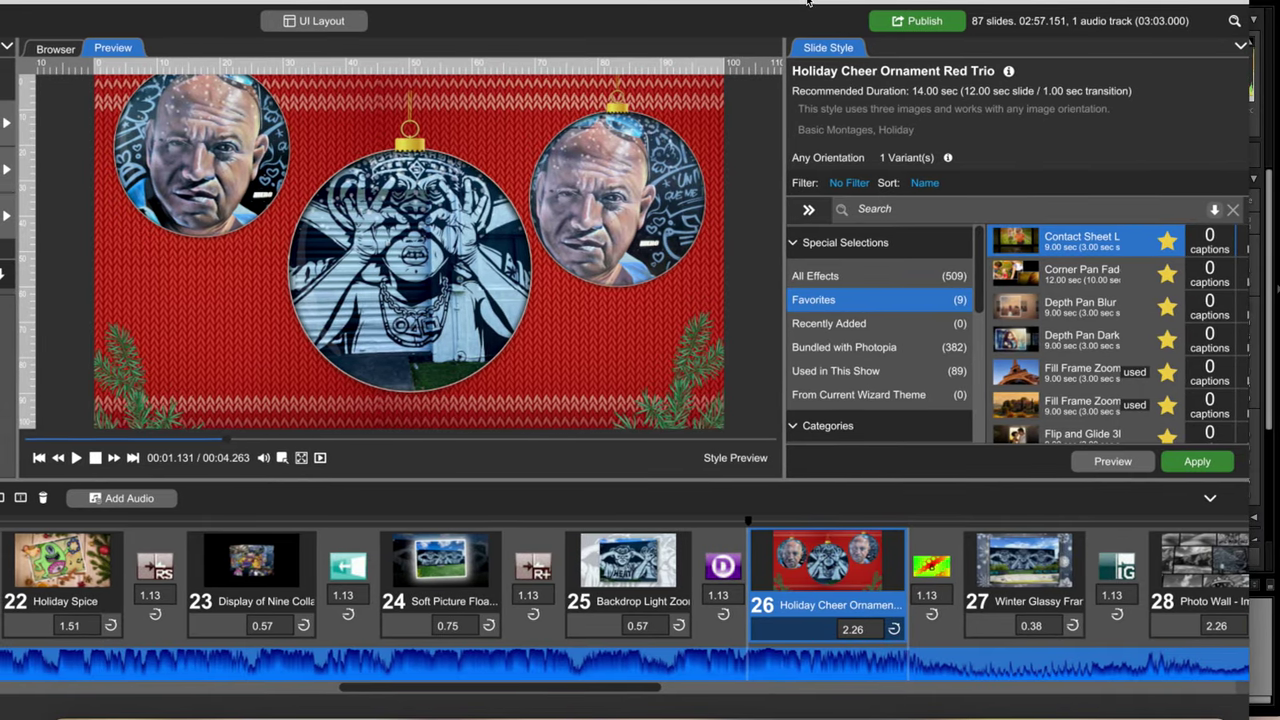
{"action": "left_click", "coordinate": [1050, 335]}
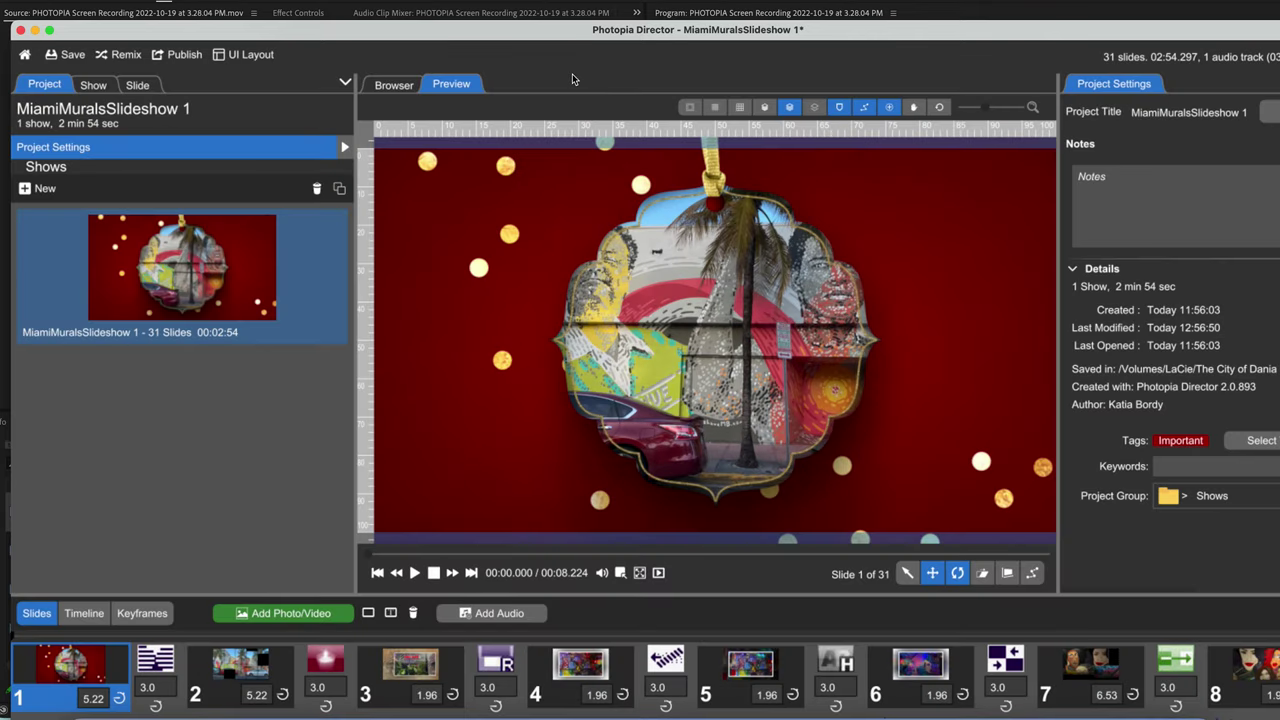
Switch the window between the Light and Advanced interface layouts
{"action": "left_click", "coordinate": [258, 60]}
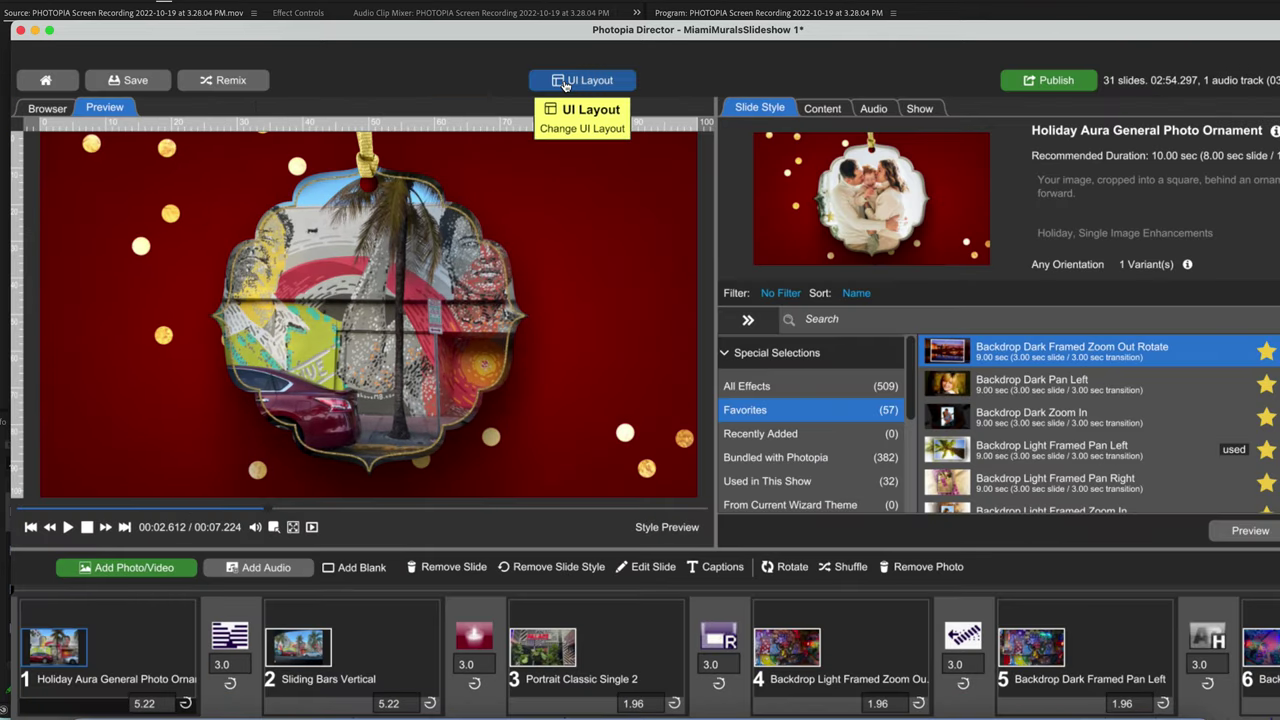
{"action": "left_click", "coordinate": [580, 80]}
{"action": "left_click", "coordinate": [561, 148]}
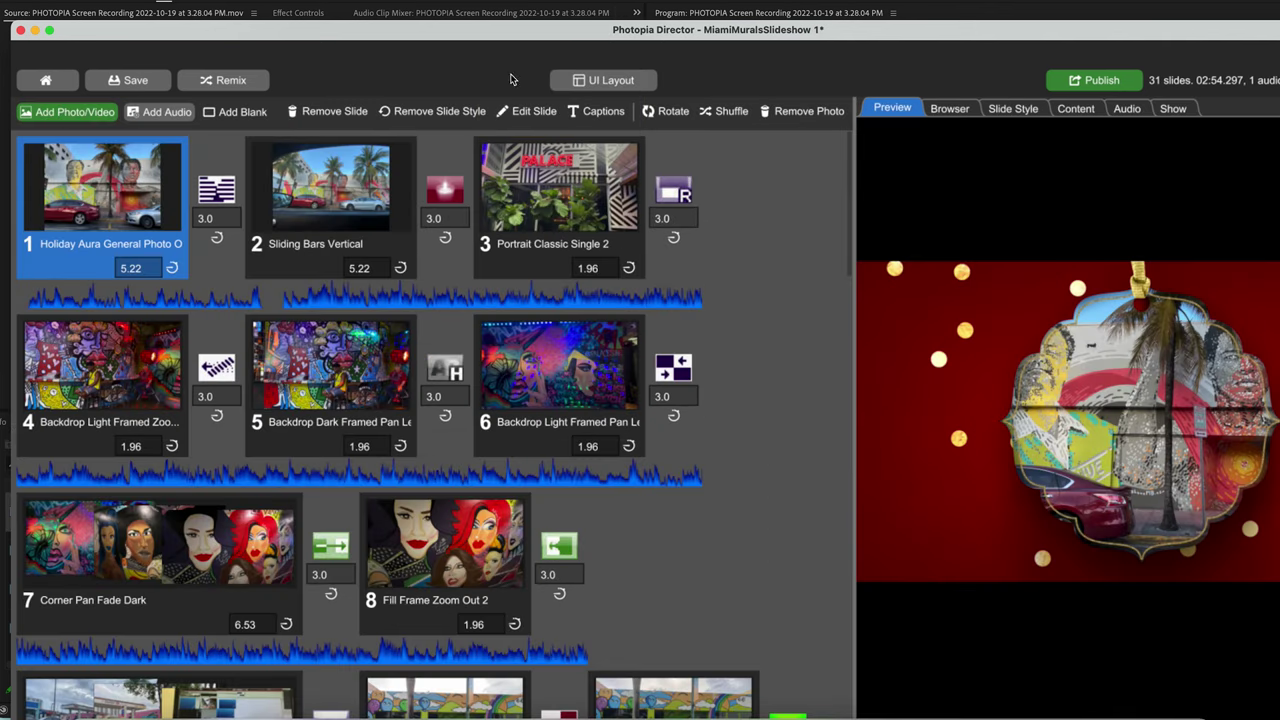
{"action": "left_click", "coordinate": [602, 80]}
{"action": "left_click", "coordinate": [591, 100]}
{"action": "left_click", "coordinate": [603, 57]}
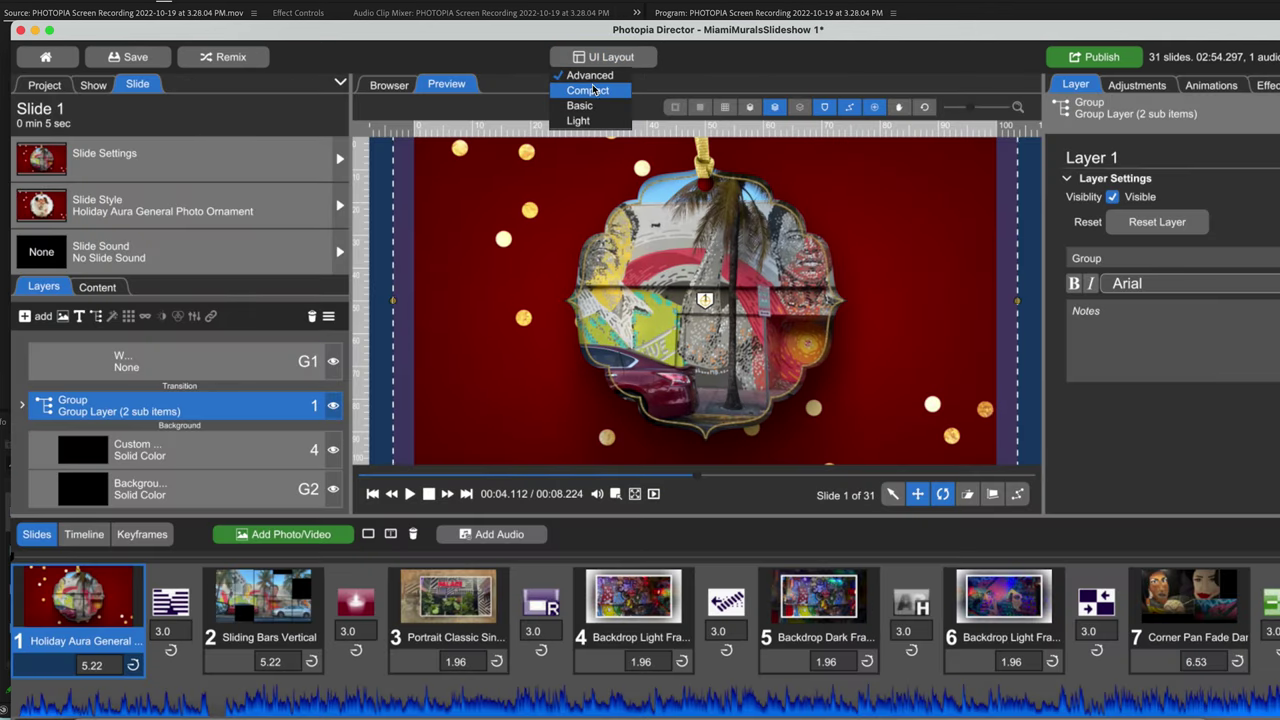
{"action": "left_click", "coordinate": [595, 93]}
{"action": "left_click", "coordinate": [265, 56]}
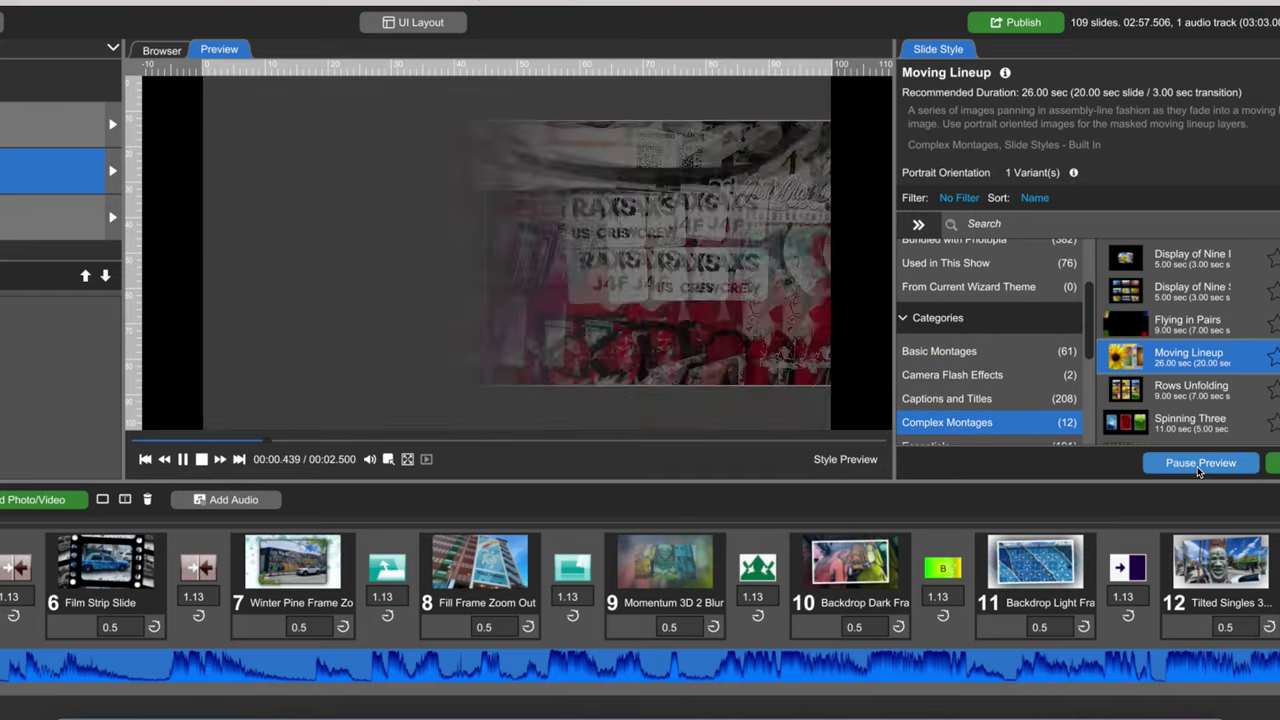
Scroll down the Slide Style list to browse the available styles
{"action": "scroll", "coordinate": [1190, 340], "scroll_direction": "down", "scroll_amount": 2}
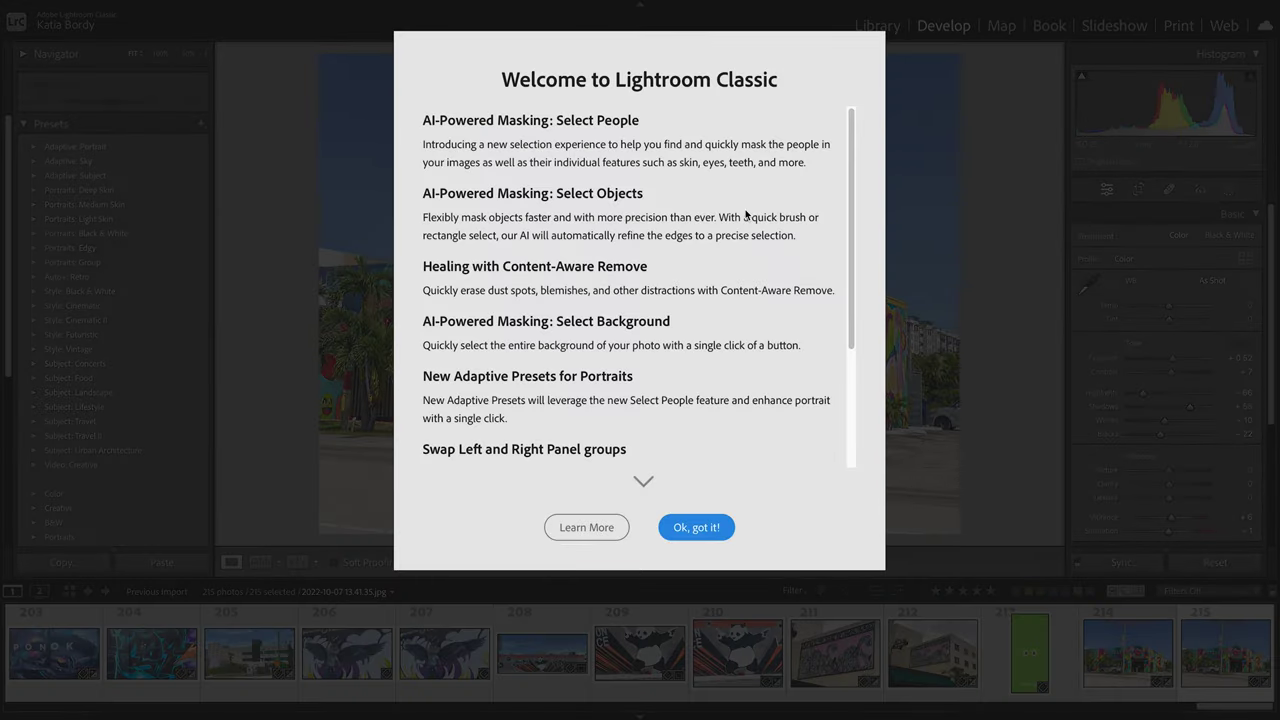
In Library, add the keyword 'art' to the photo and filter the filmstrip to 3 stars and higher
{"action": "left_click", "coordinate": [696, 527]}
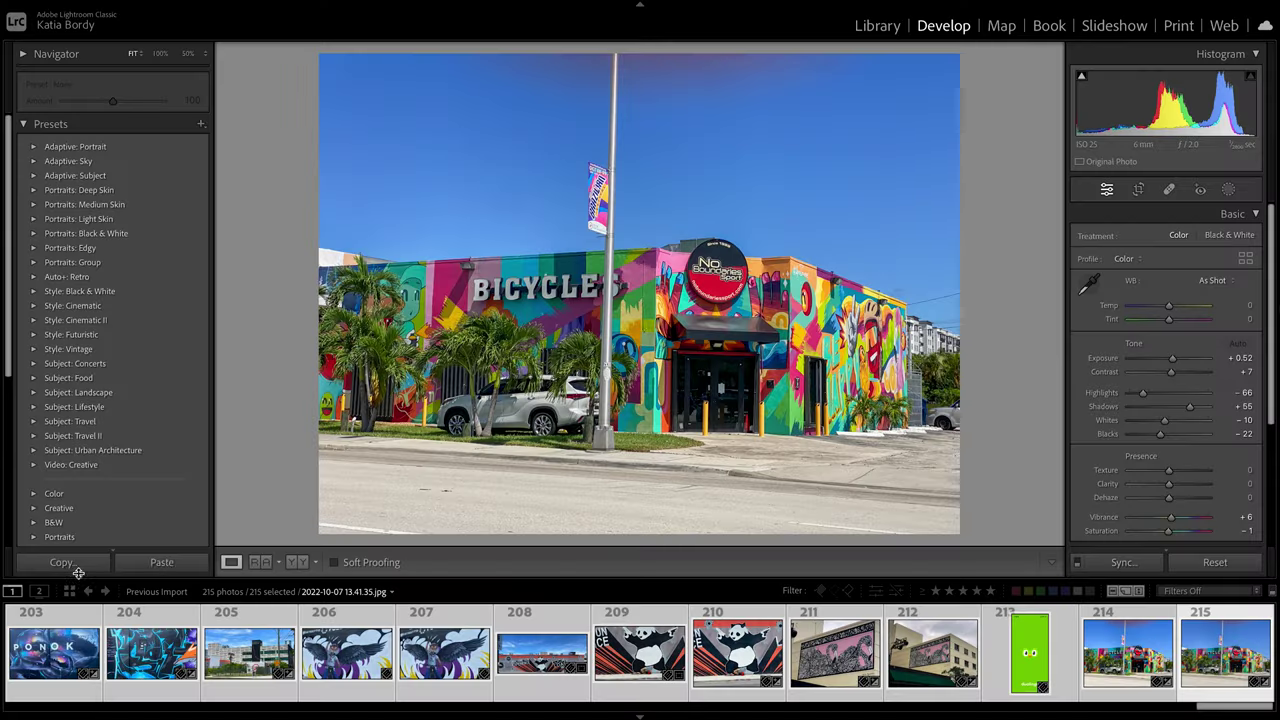
{"action": "left_click", "coordinate": [867, 26]}
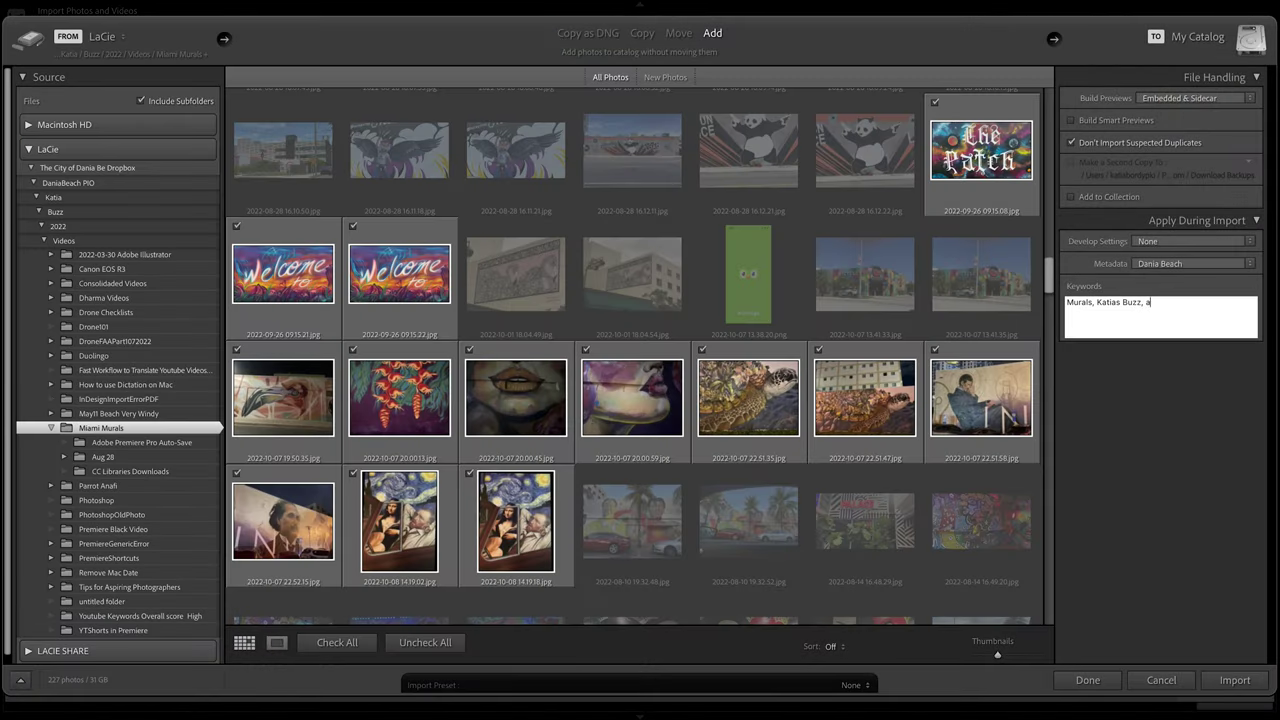
{"action": "type", "text": "rt"}
{"action": "key", "text": "Return"}
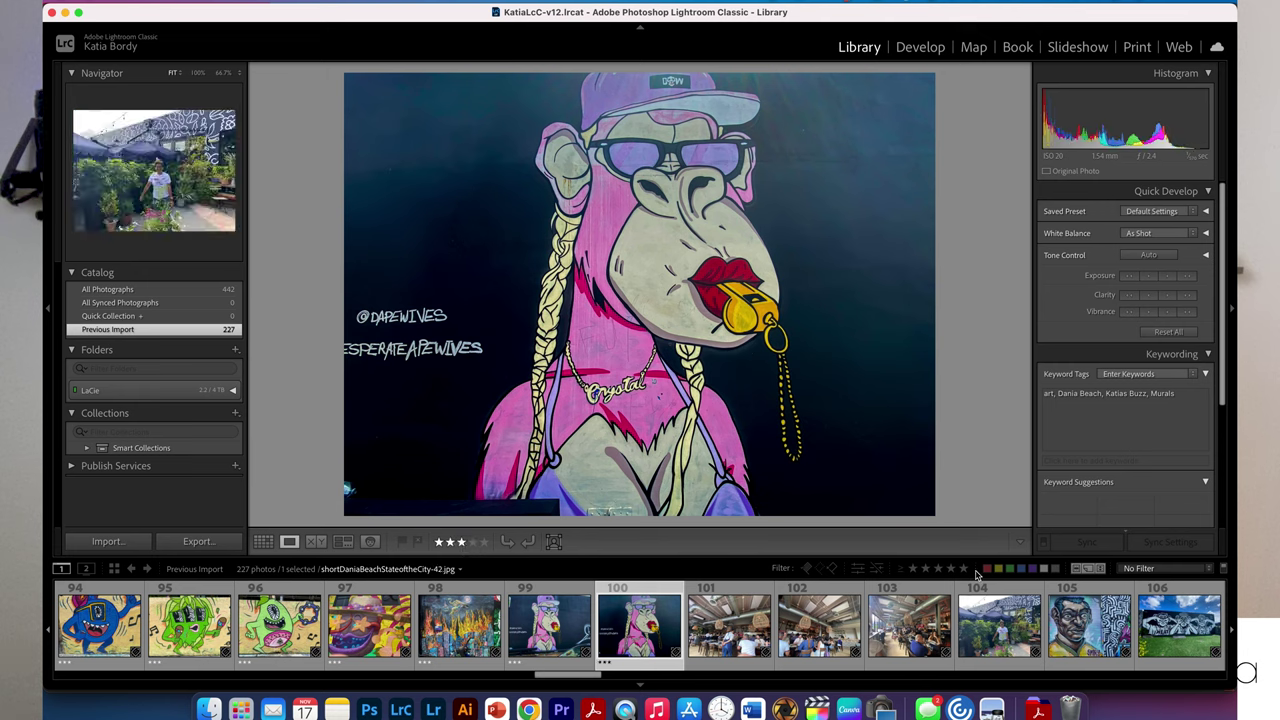
{"action": "left_click", "coordinate": [939, 569]}
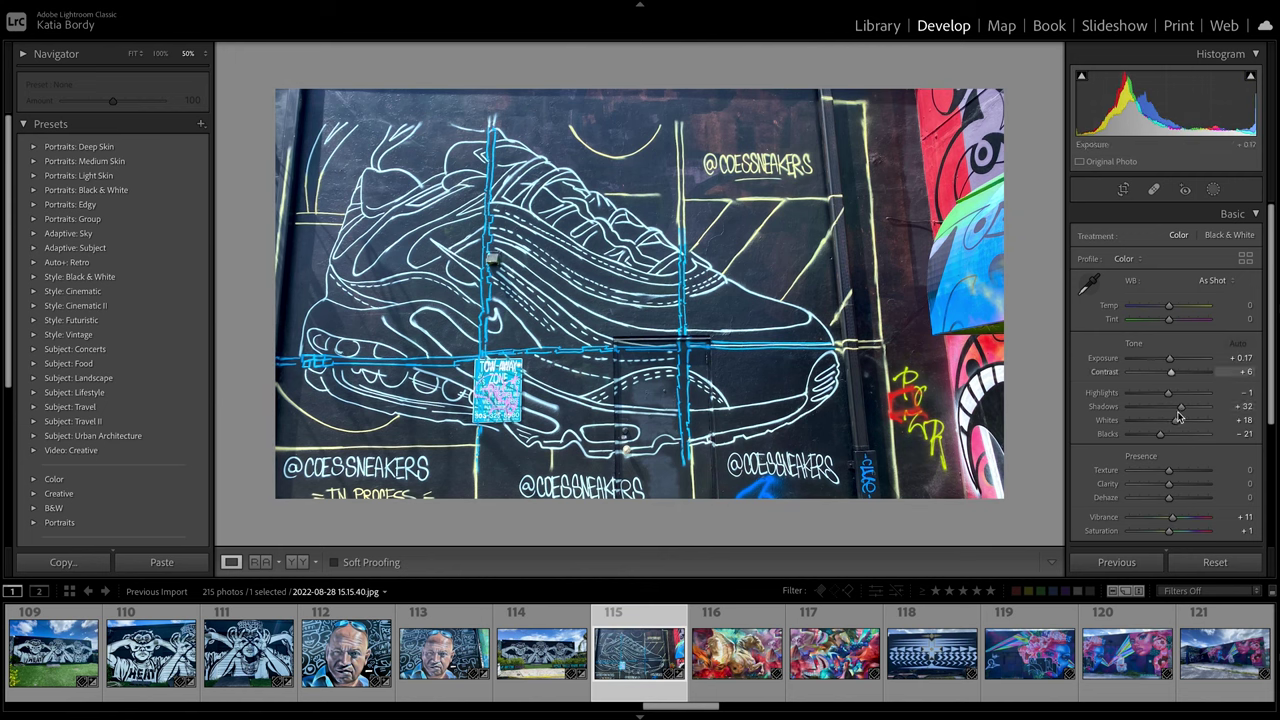
Deepen photo 115's Blacks to -62, then try Auto Tone on photo 116 and undo it
{"action": "left_click_drag", "start_coordinate": [1162, 436], "coordinate": [1145, 437]}
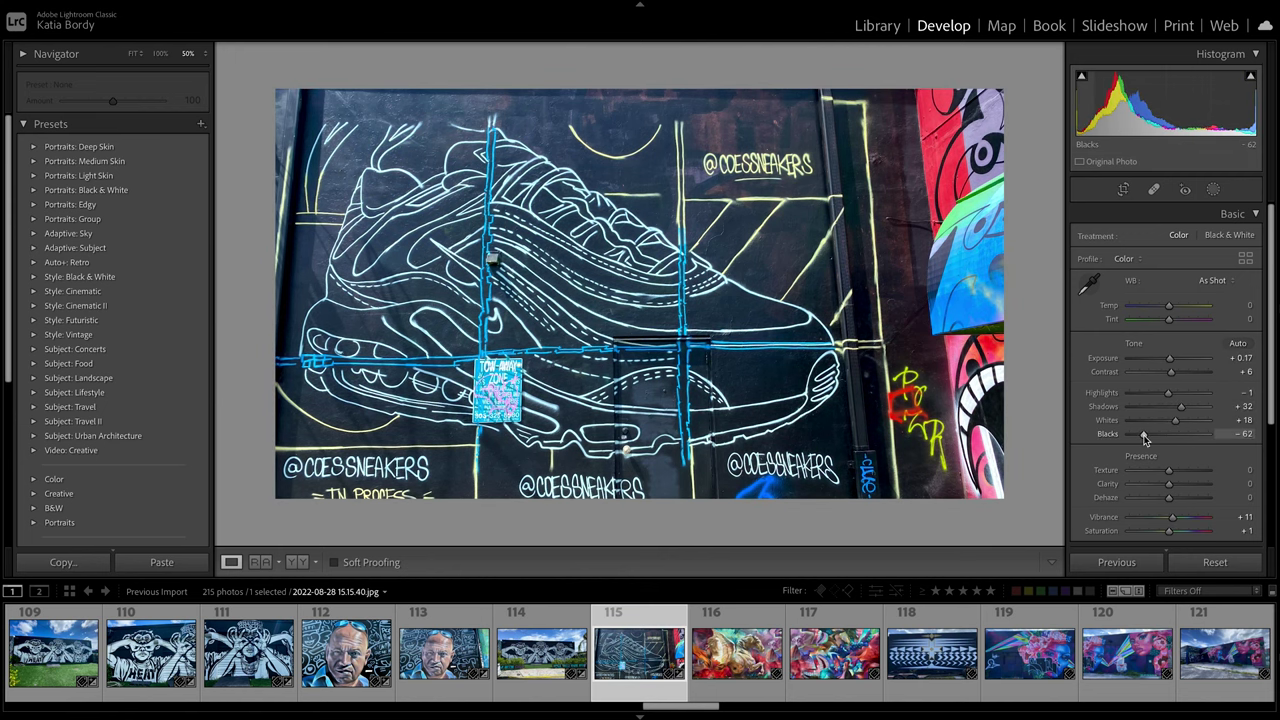
{"action": "key", "text": "Right"}
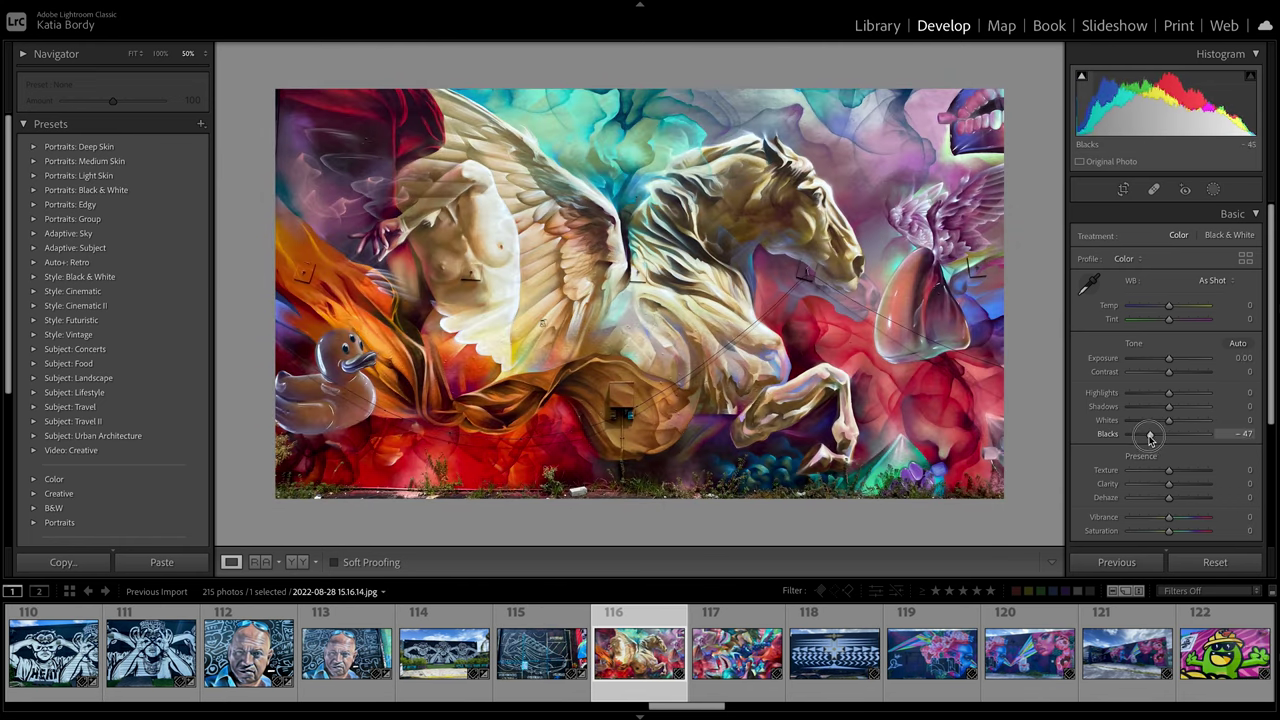
{"action": "key", "text": "Right"}
{"action": "key", "text": "Left"}
{"action": "left_click", "coordinate": [1238, 343]}
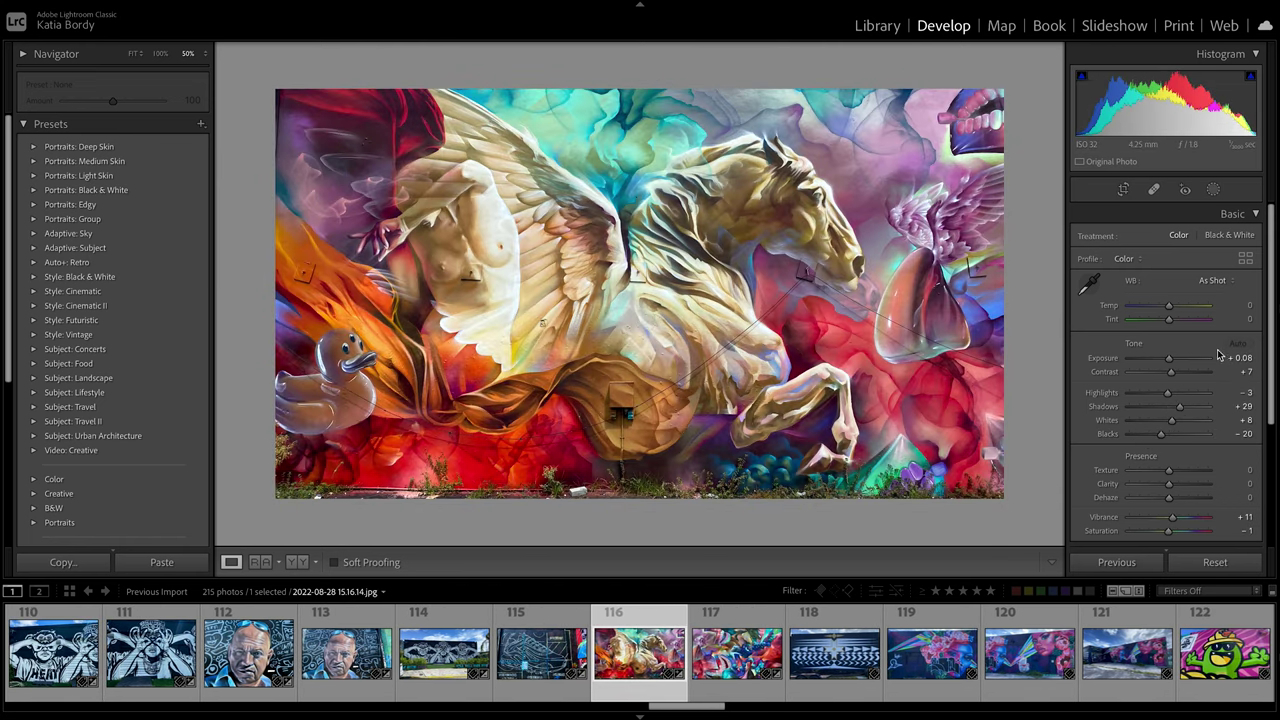
{"action": "key", "text": "ctrl+z"}
Apply Auto Tone to photos 117 through 120
{"action": "key", "text": "Right"}
{"action": "left_click", "coordinate": [1241, 346]}
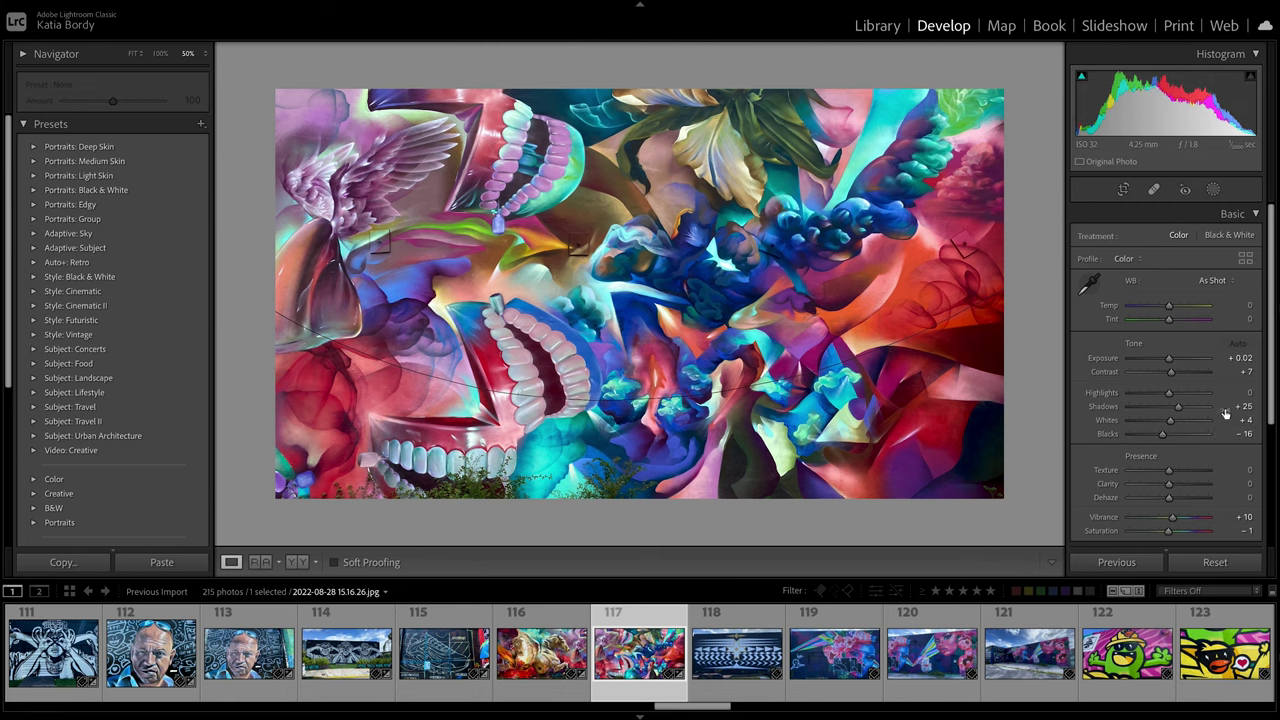
{"action": "key", "text": "Right"}
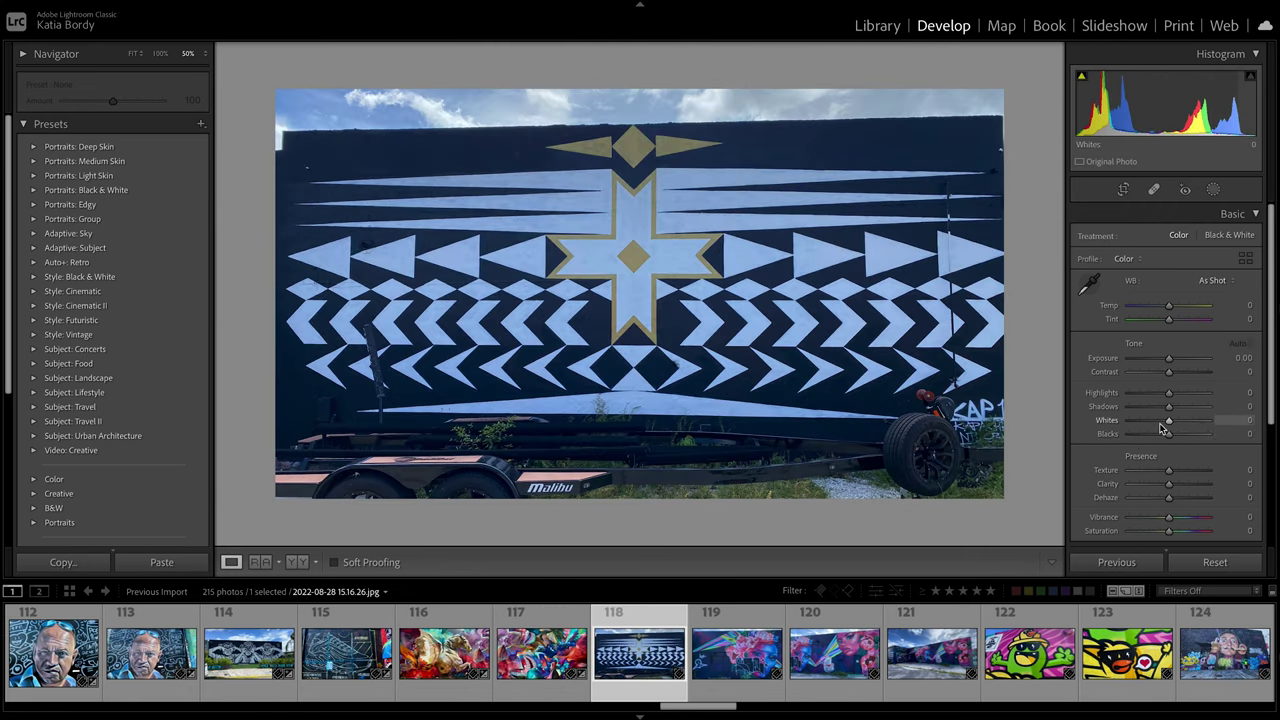
{"action": "left_click", "coordinate": [1238, 343]}
{"action": "key", "text": "Right"}
{"action": "left_click", "coordinate": [1236, 345]}
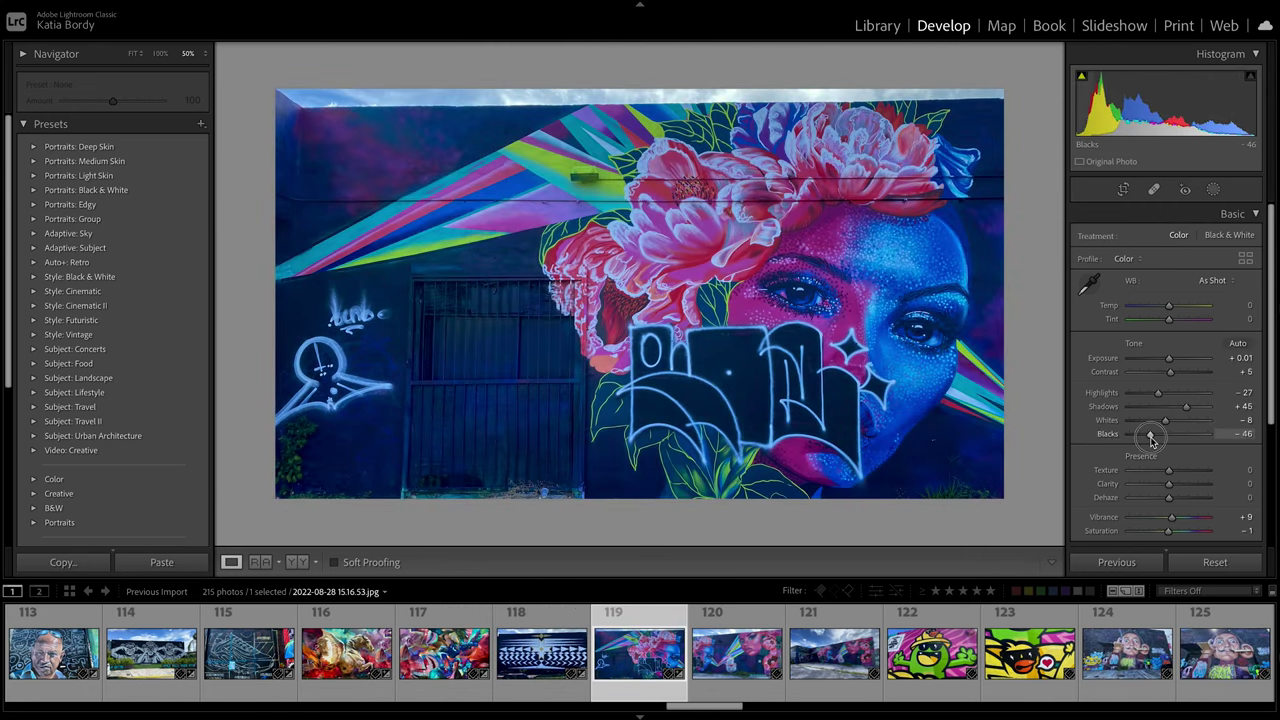
{"action": "key", "text": "Right"}
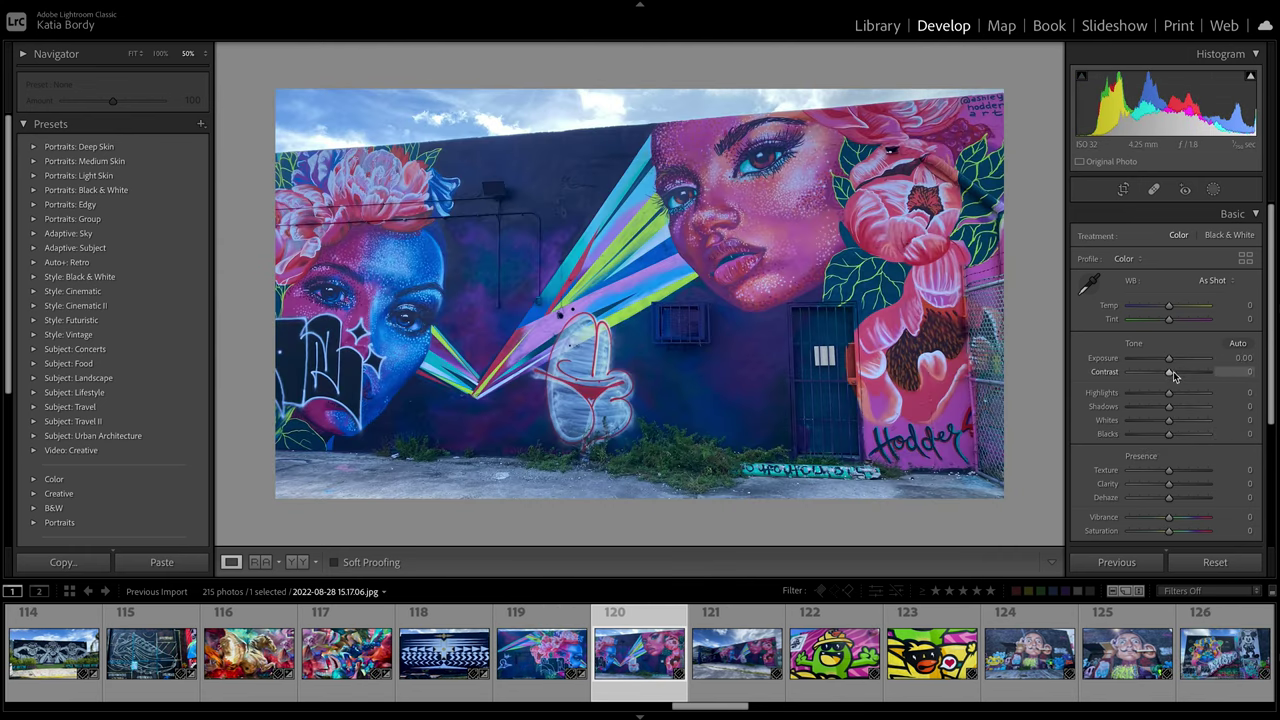
{"action": "left_click", "coordinate": [1238, 345]}
Revert Auto Tone on photo 121, then set photo 125's Blacks to -58 and Whites to -20
{"action": "key", "text": "Right"}
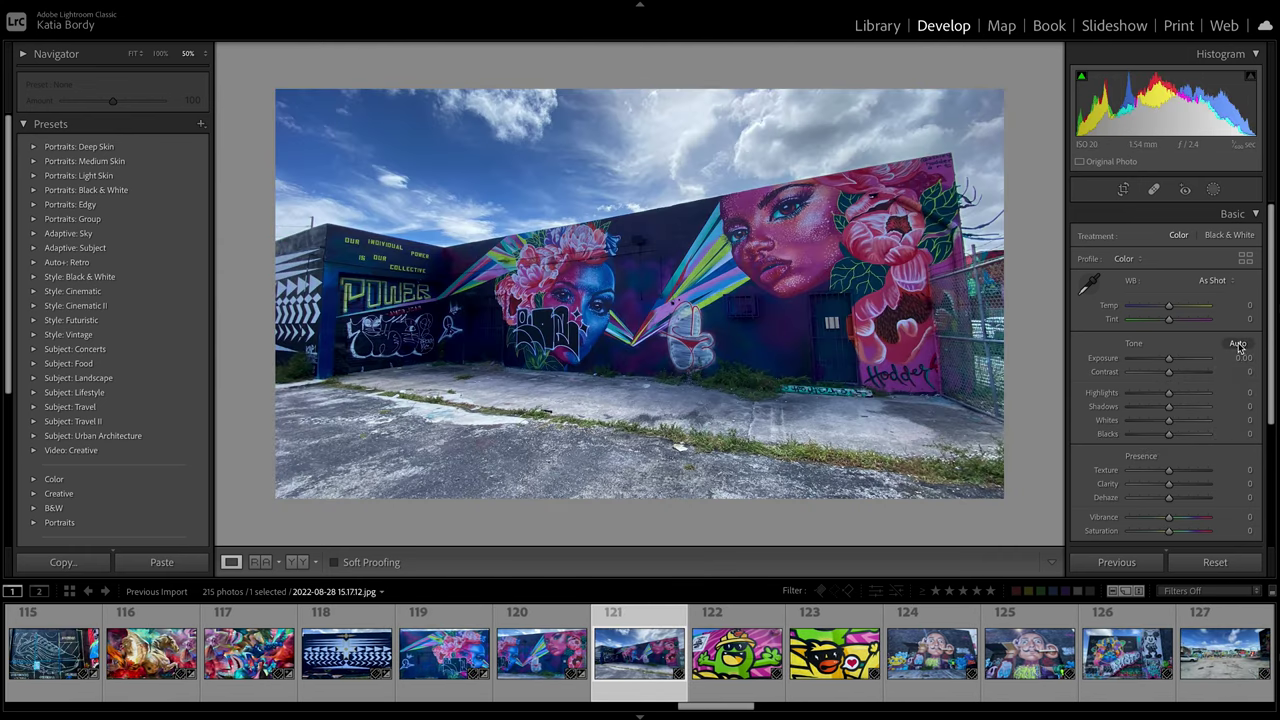
{"action": "left_click", "coordinate": [1238, 345]}
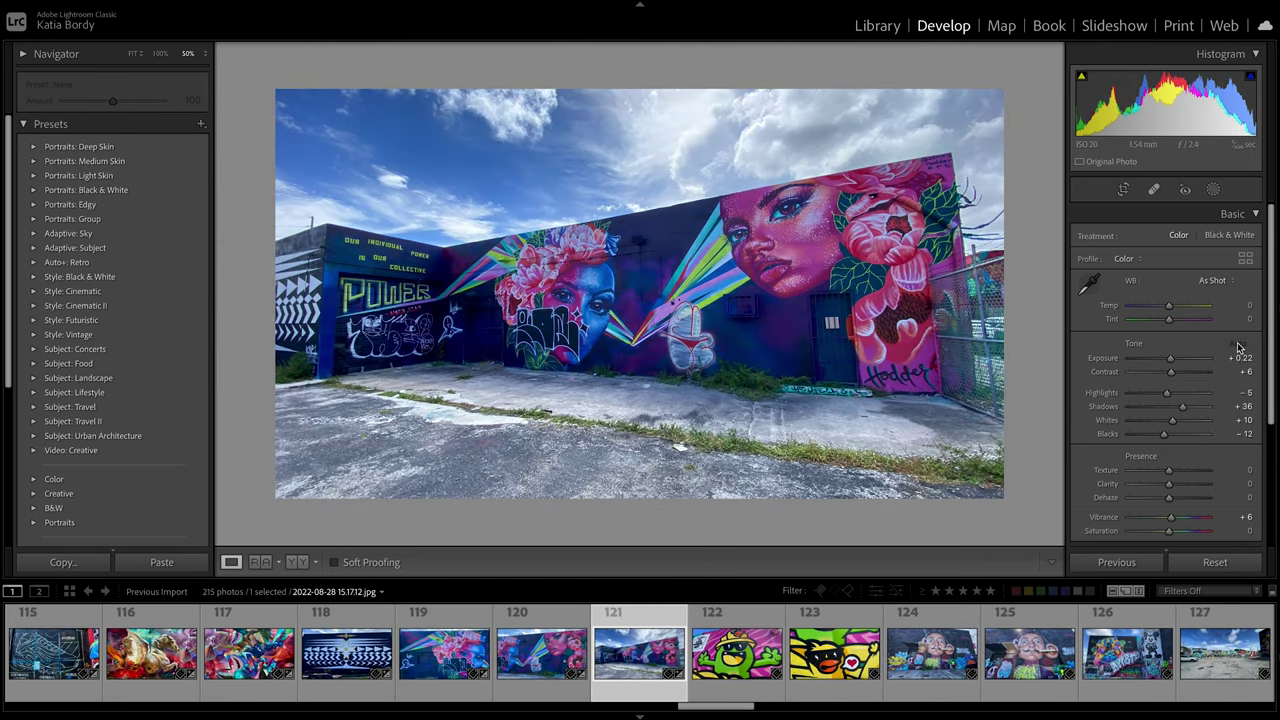
{"action": "key", "text": "ctrl+z"}
{"action": "key", "text": "Right"}
{"action": "key", "text": "Right"}
{"action": "key", "text": "Right"}
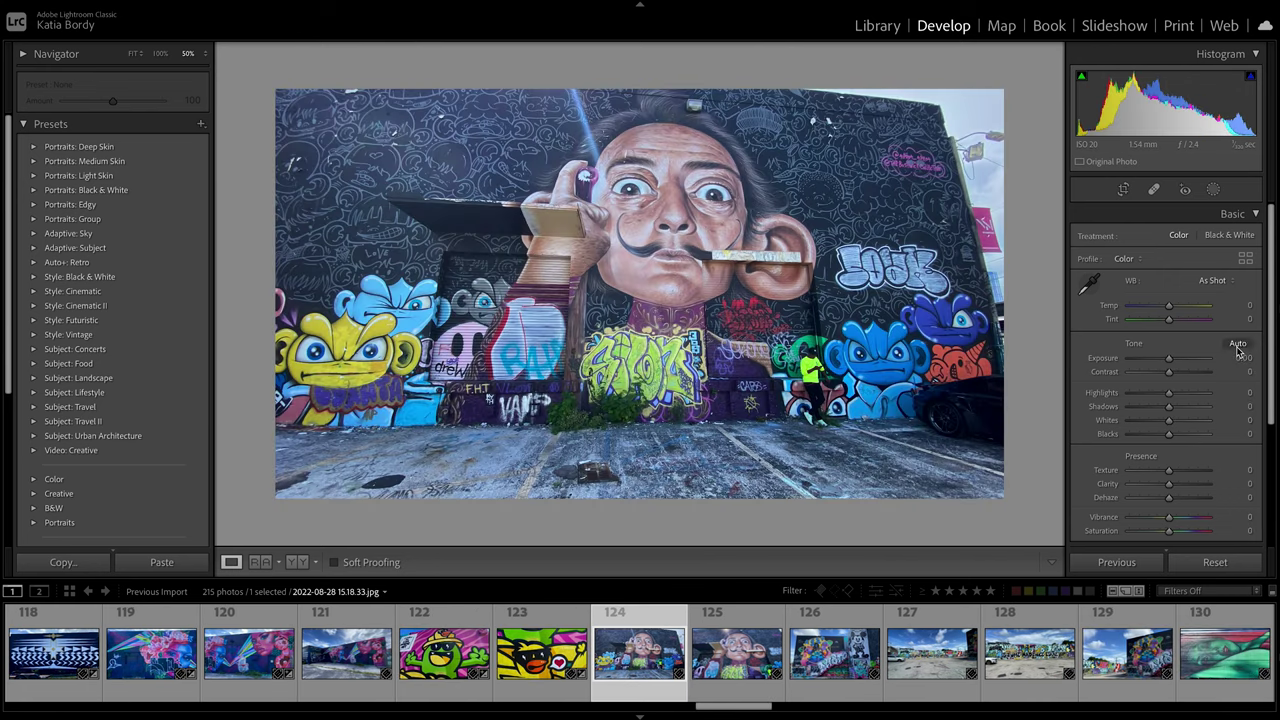
{"action": "key", "text": "Right"}
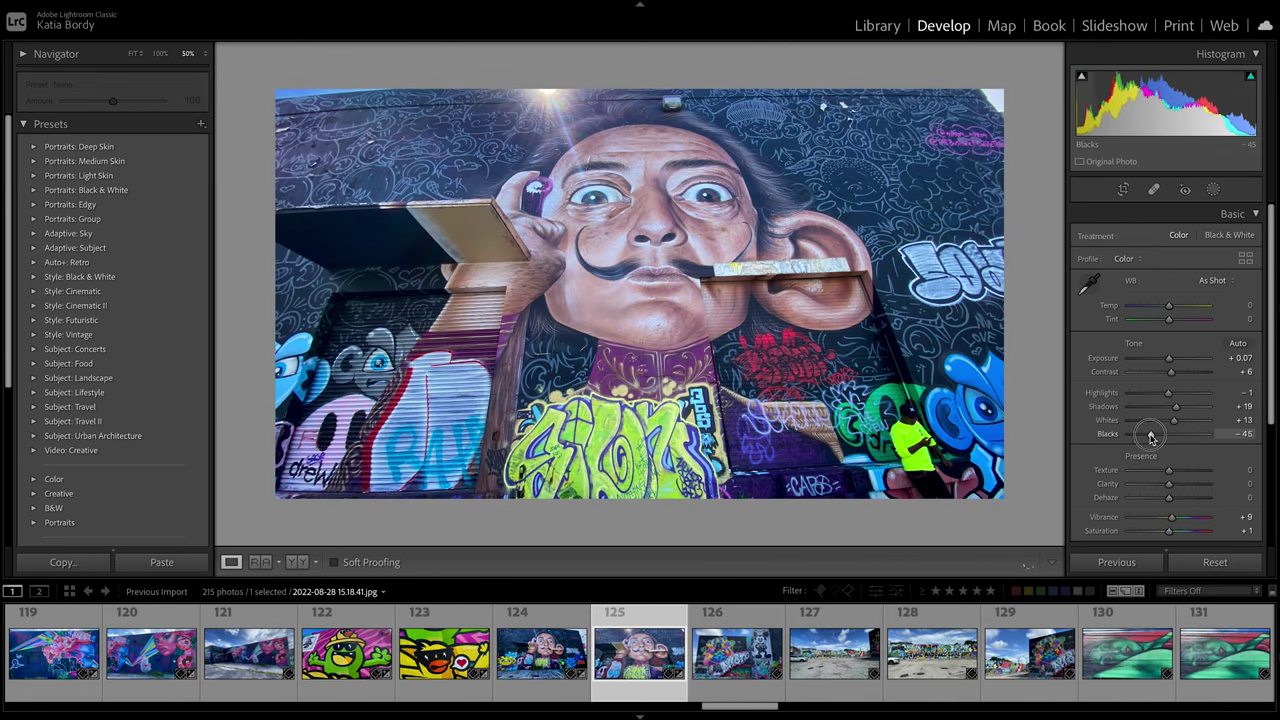
{"action": "left_click_drag", "start_coordinate": [1150, 437], "coordinate": [1144, 434]}
{"action": "left_click_drag", "start_coordinate": [1174, 420], "coordinate": [1160, 425]}
{"action": "key", "text": "Right"}
{"action": "key", "text": "Right"}
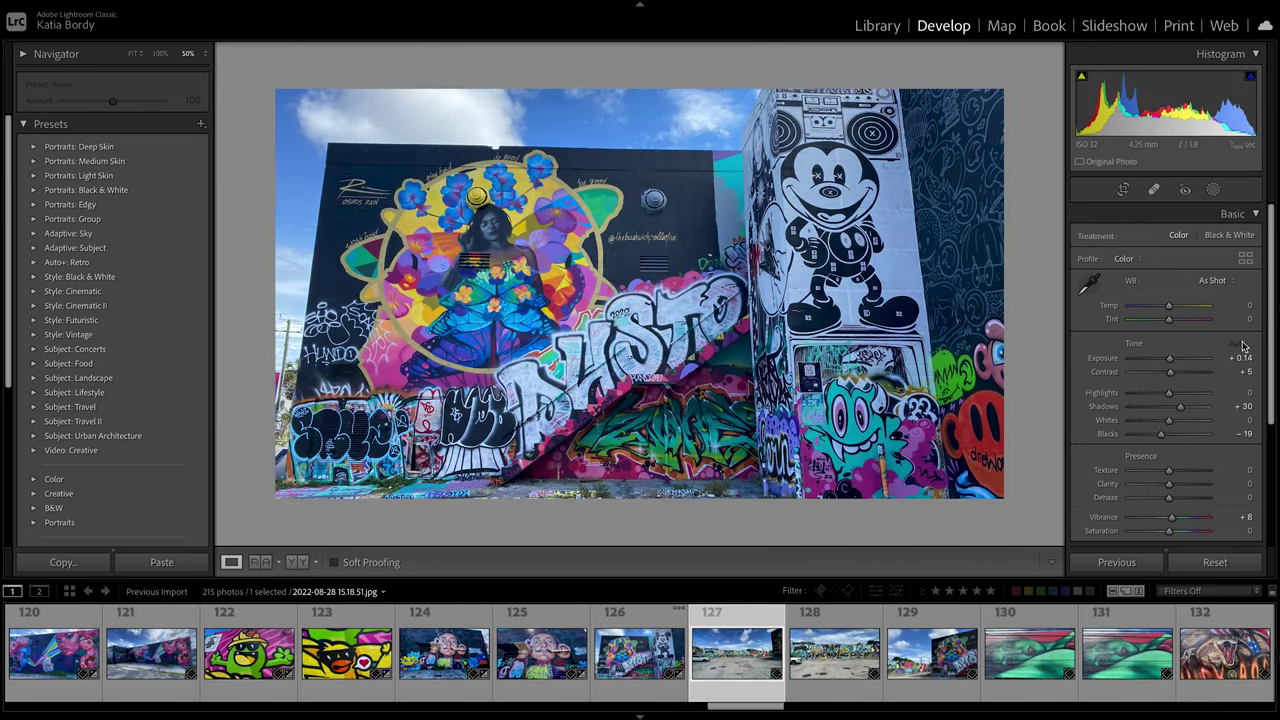
Auto-tone photo 127 and crop it to a wide panoramic strip
{"action": "left_click", "coordinate": [1238, 343]}
{"action": "left_click", "coordinate": [1125, 190]}
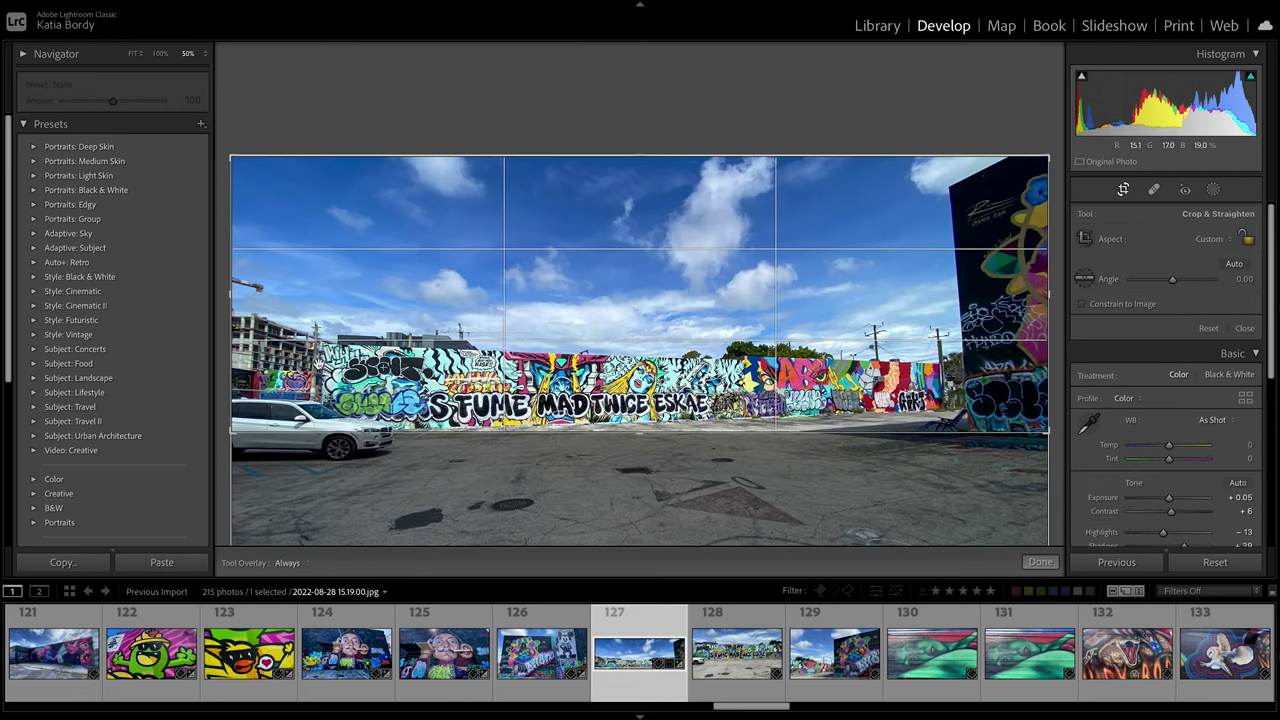
{"action": "left_click_drag", "start_coordinate": [839, 362], "coordinate": [793, 362]}
{"action": "left_click", "coordinate": [1244, 328]}
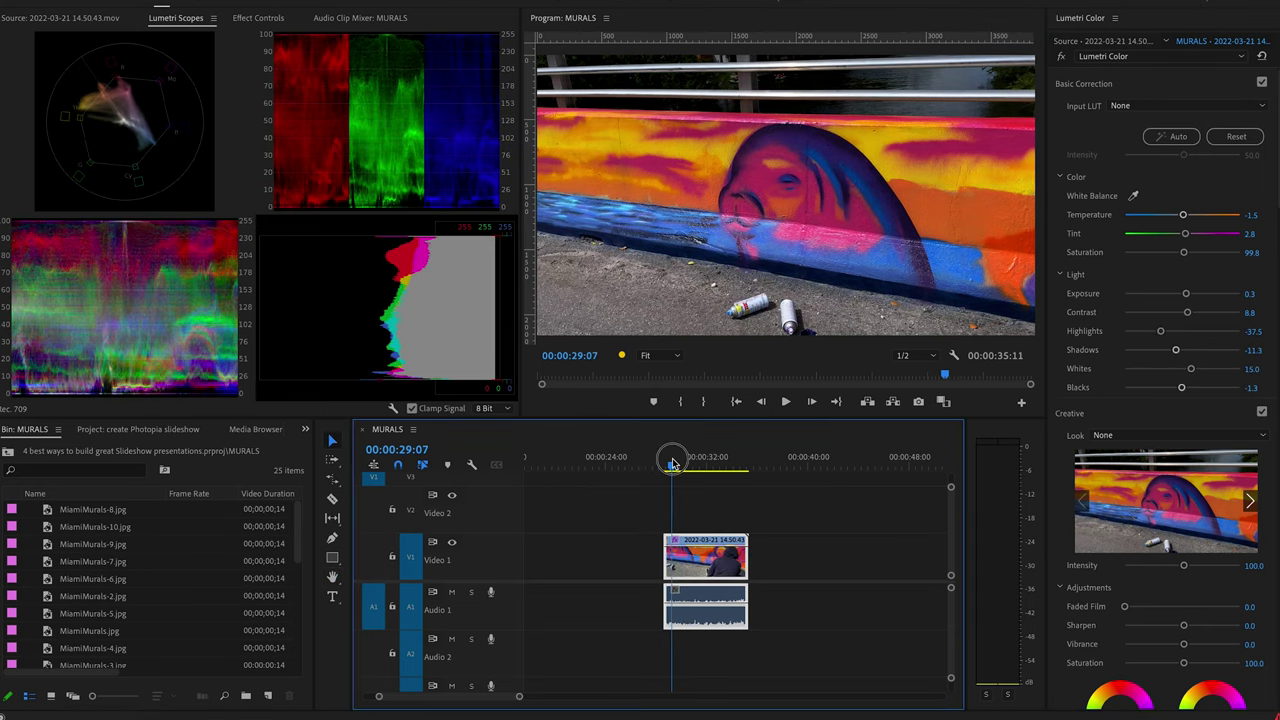
Scrub the MURALS timeline to 00:00:34:16 and bring up the Export screen with Cmd+M
{"action": "left_click", "coordinate": [718, 468]}
{"action": "left_click_drag", "start_coordinate": [718, 468], "coordinate": [742, 472]}
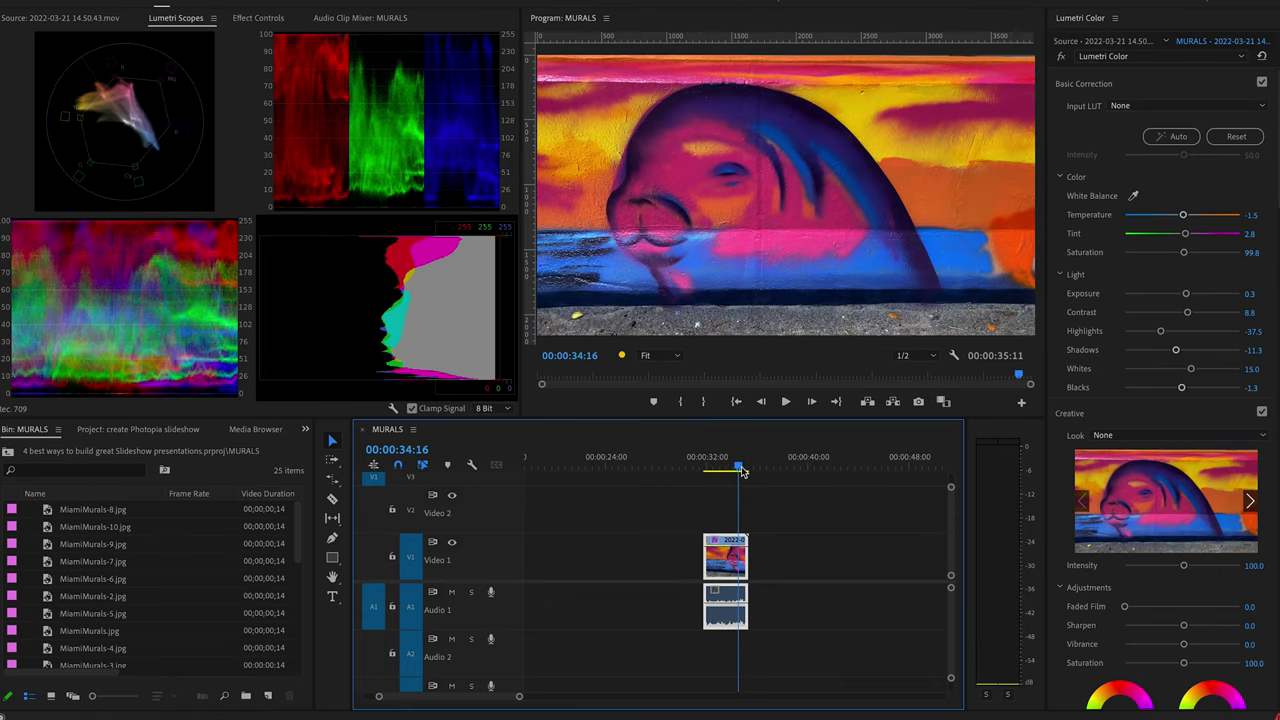
{"action": "key", "text": "super+m"}
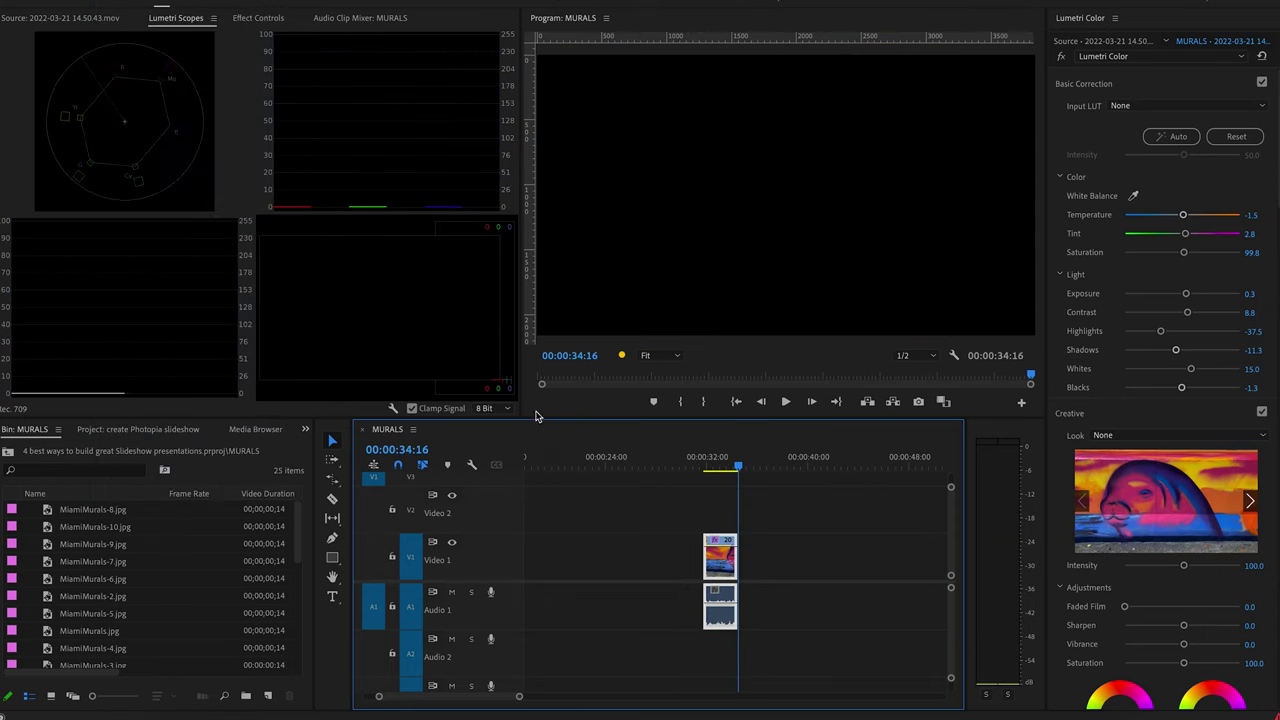
Begin editing the export File Name field for the MURALS sequence
{"action": "left_click", "coordinate": [348, 62]}
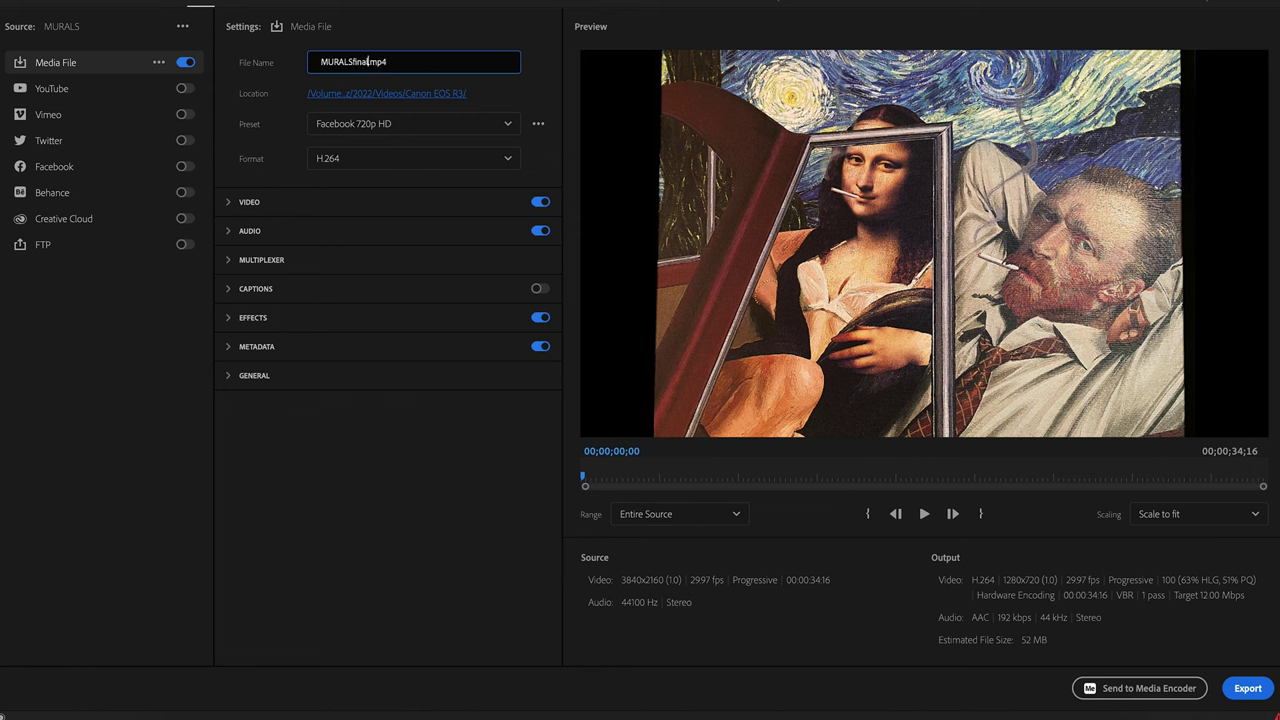